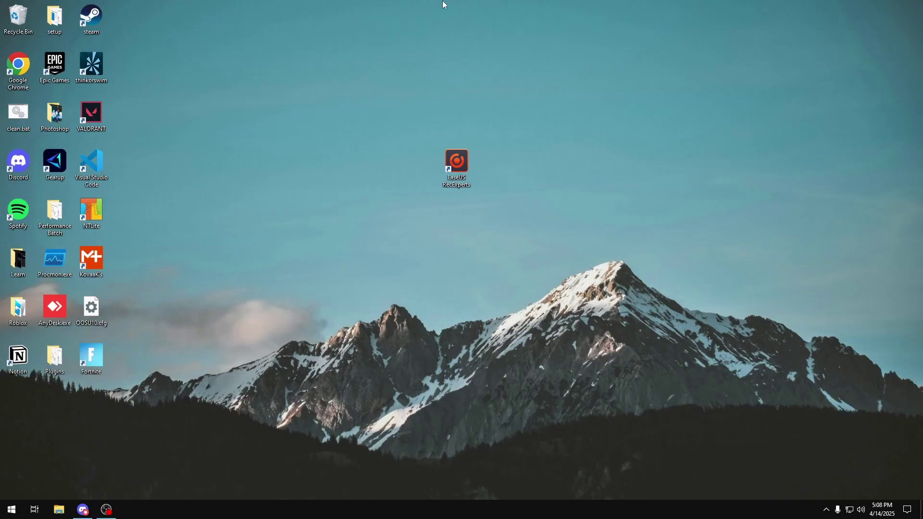
Launch EaseUS RecExperts and draw a custom recording region of about 772 × 546 in the desktop's upper-right corner.
double_click(451, 165)
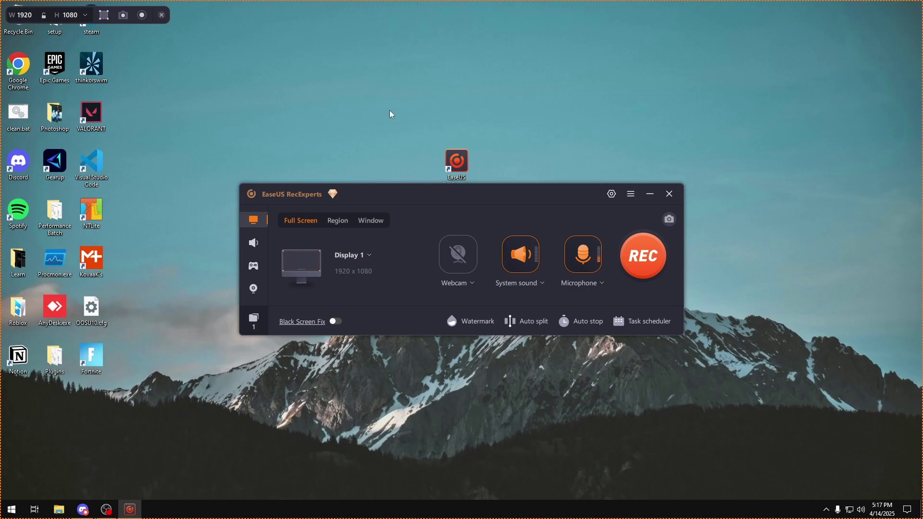
click(341, 219)
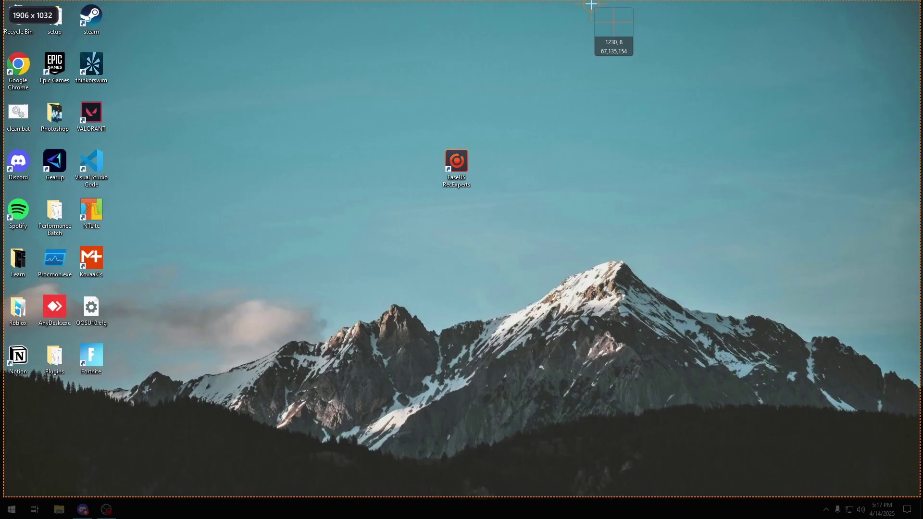
drag(552, 1, 922, 262)
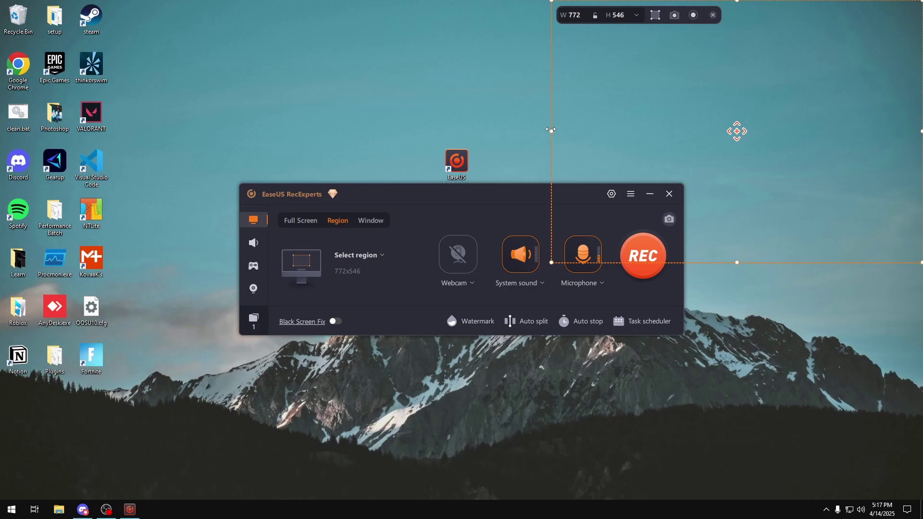
Resize the recording region to about 814 × 524 and move it to the desktop's upper-left corner.
drag(551, 129, 531, 130)
drag(727, 262, 726, 251)
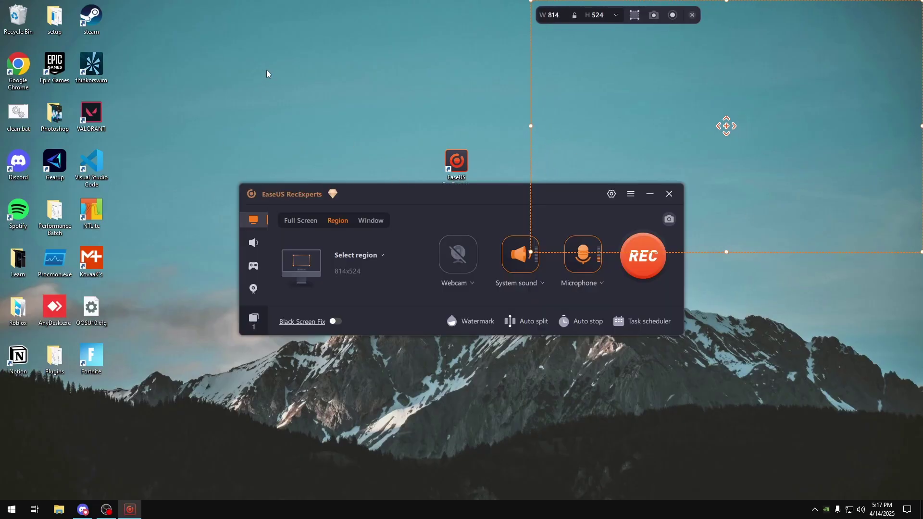
drag(709, 122, 175, 120)
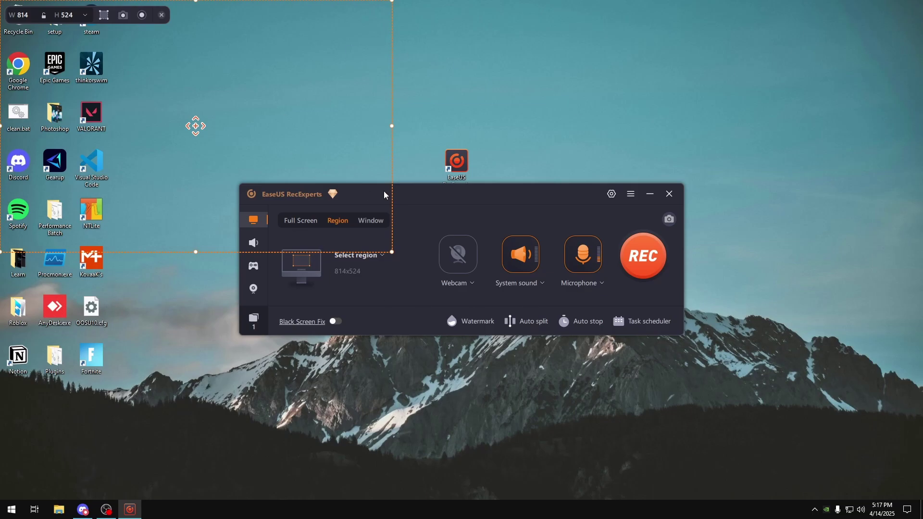
Switch to window recording and choose the Discord window as the recording source.
click(374, 226)
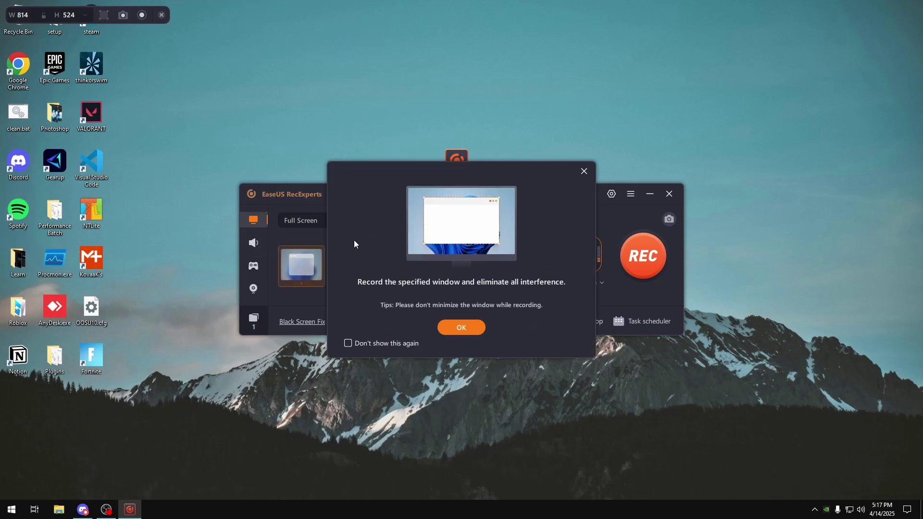
click(463, 326)
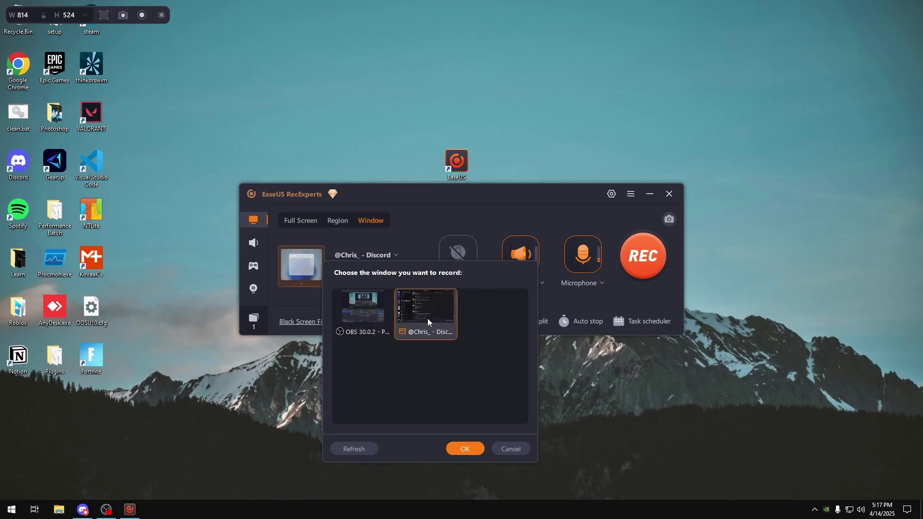
click(464, 449)
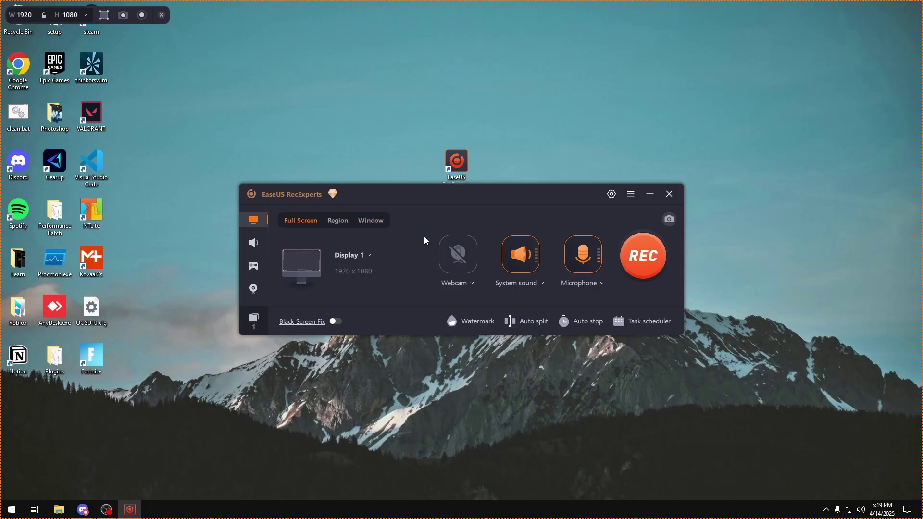
Add a text watermark with the creator's name and place it in the upper-right corner of the preview.
click(460, 322)
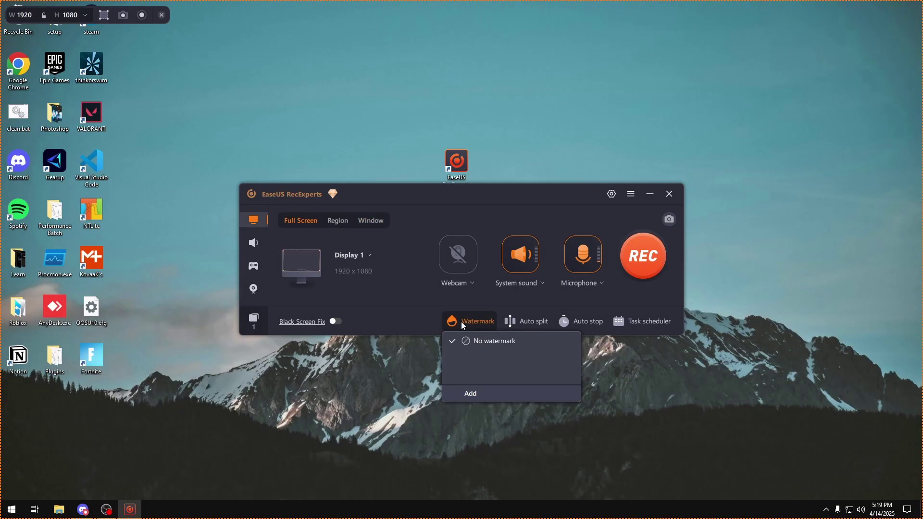
click(460, 394)
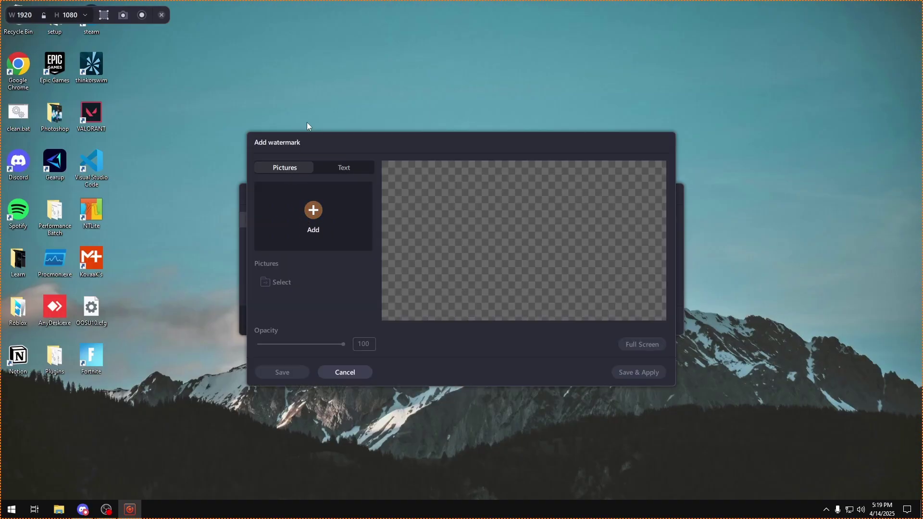
click(345, 168)
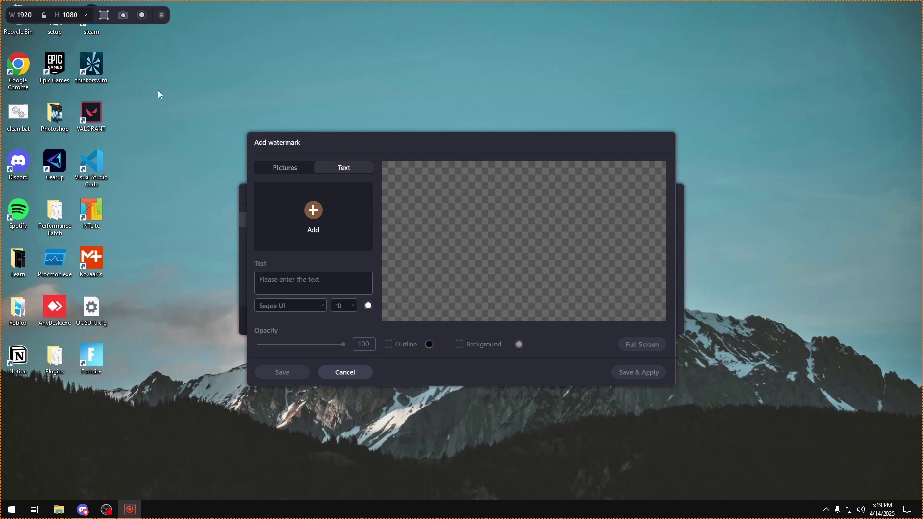
click(313, 211)
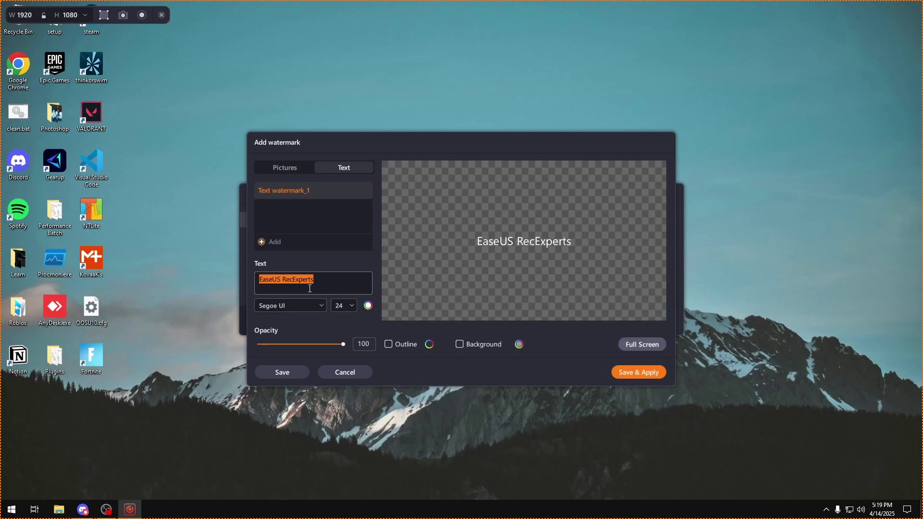
text(Ancel)
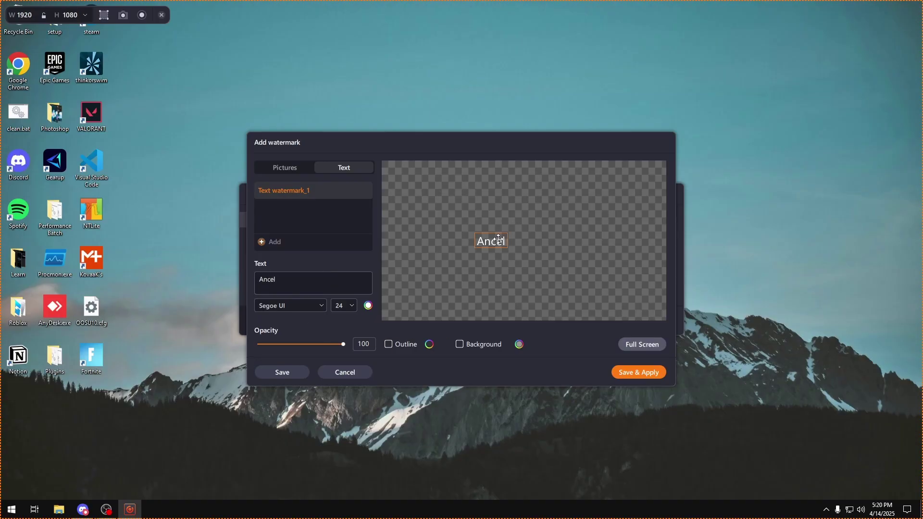
drag(498, 239, 685, 150)
Set the watermark text's font size to 28.
click(344, 307)
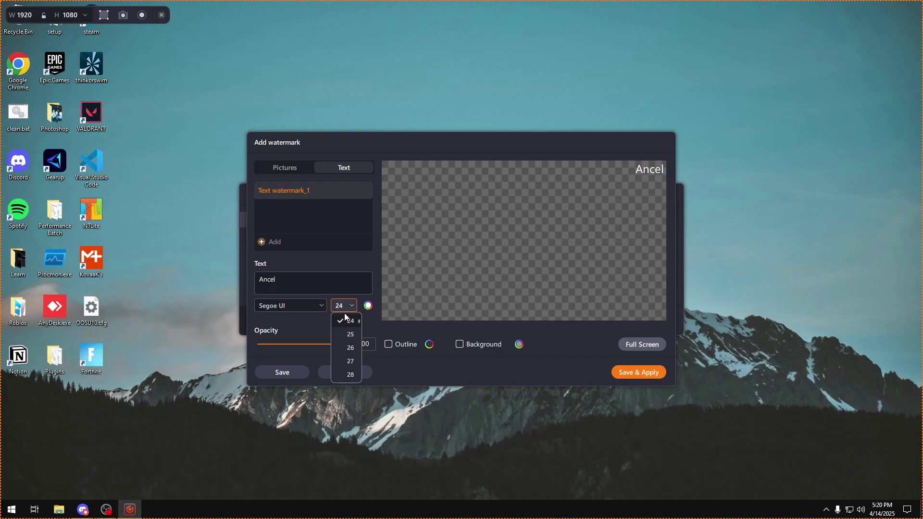
click(344, 355)
click(347, 308)
click(350, 374)
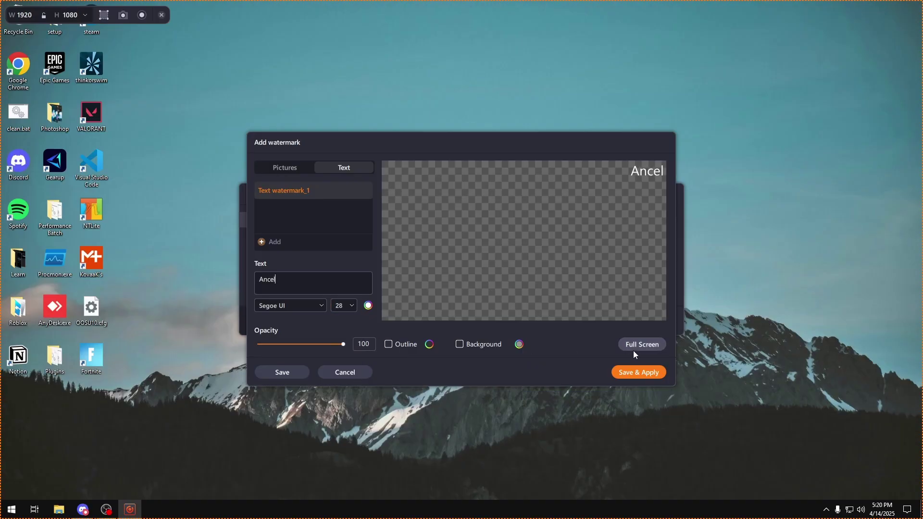
Try the watermark's background and outline options, turn both off again, and save and apply the watermark.
click(472, 345)
click(471, 345)
click(404, 345)
click(405, 344)
click(644, 374)
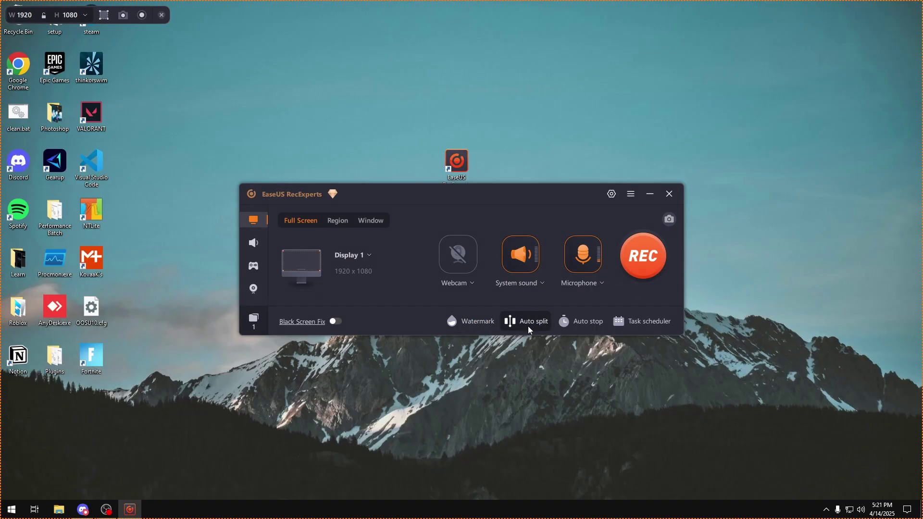
click(527, 325)
click(561, 186)
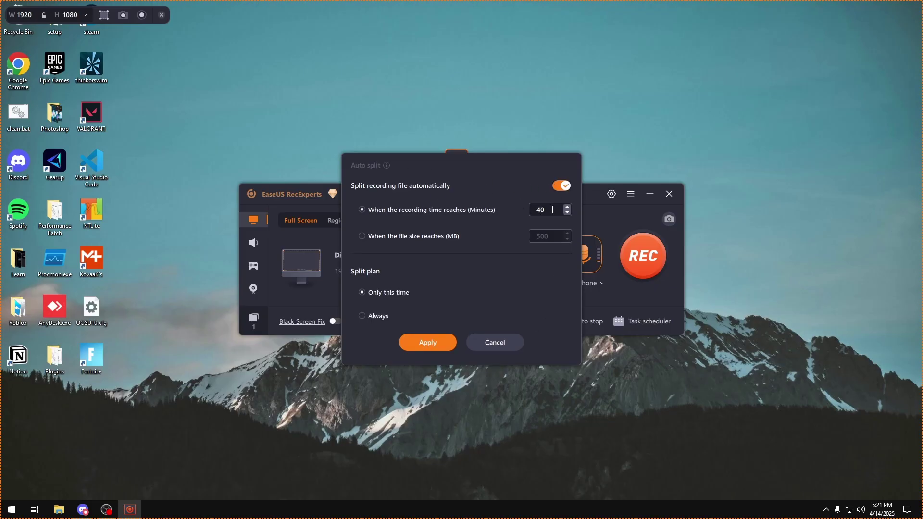
click(484, 339)
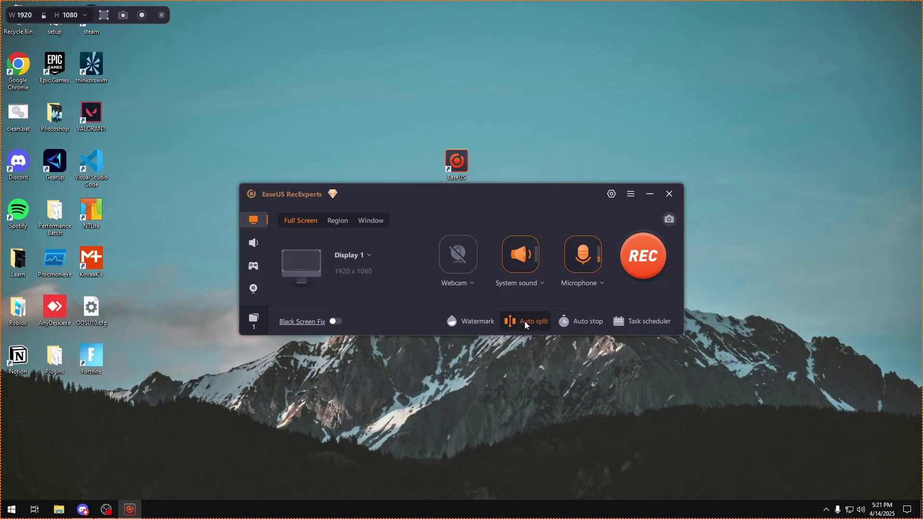
Try automatic file splitting by a recording time of 20 minutes and by file size, with the split plan set to Always.
click(526, 325)
click(556, 187)
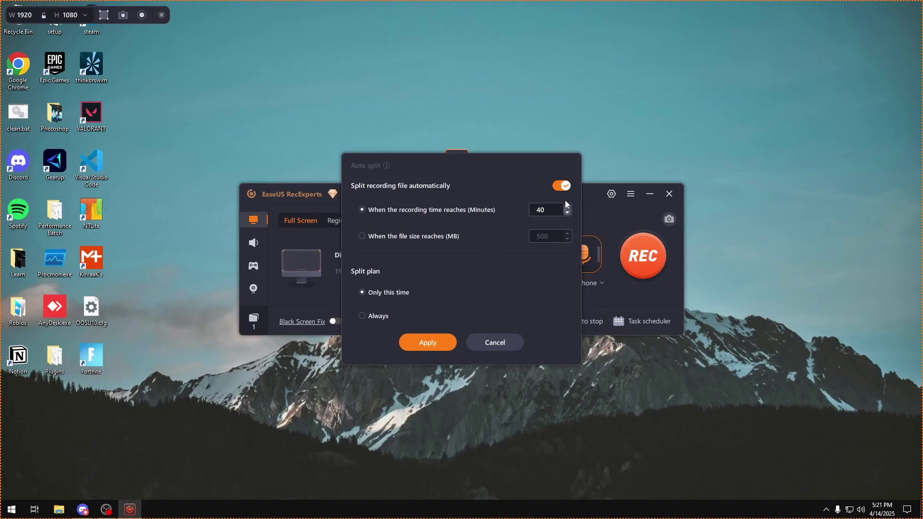
drag(565, 204, 491, 207)
text(20)
click(423, 239)
click(546, 237)
drag(549, 237, 522, 235)
key(Left)
click(378, 317)
click(489, 344)
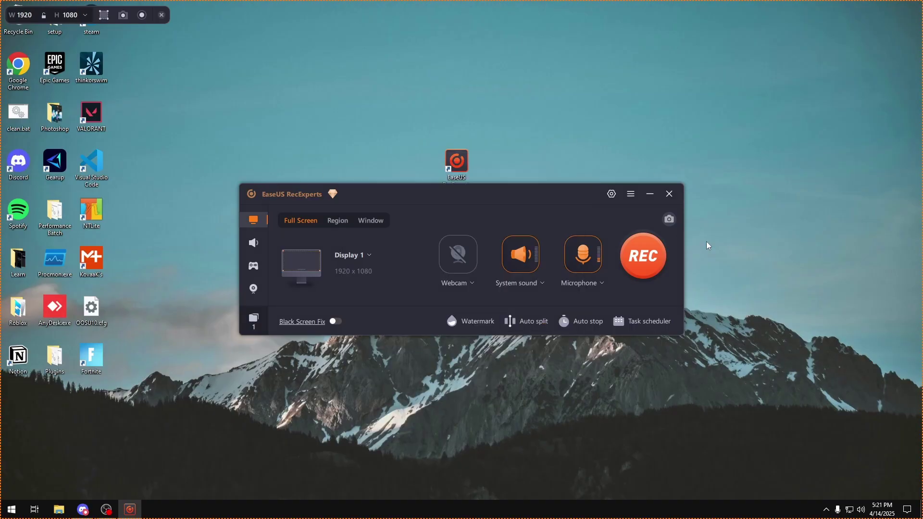
Enable automatic recording stop and try the File size condition before choosing Recording time.
click(578, 326)
drag(384, 126, 407, 137)
click(574, 158)
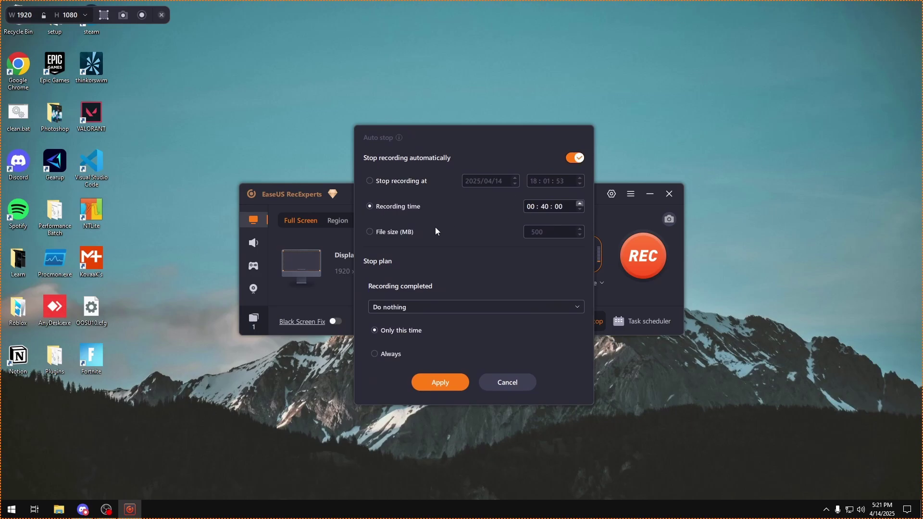
click(388, 225)
click(394, 207)
drag(453, 134, 466, 140)
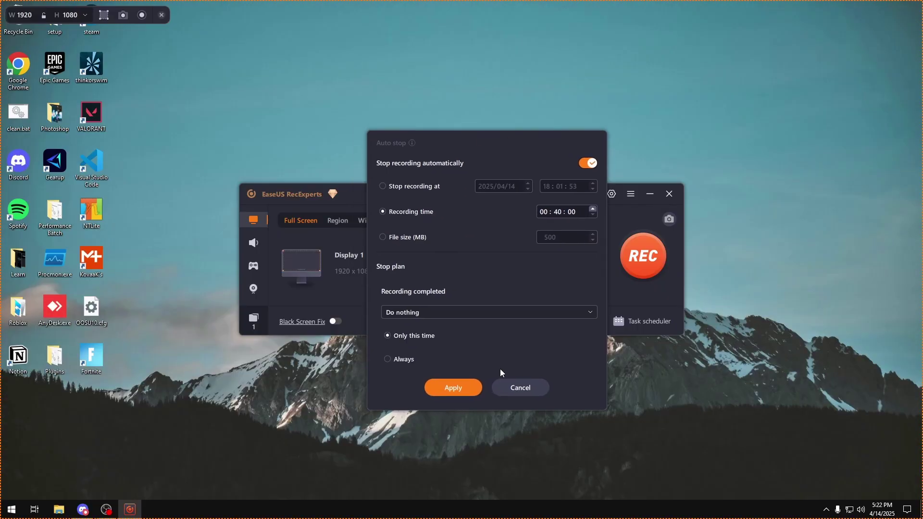
Try the Sleep, Shut down and Exit RecExperts actions for a completed recording and close the auto stop settings.
click(431, 317)
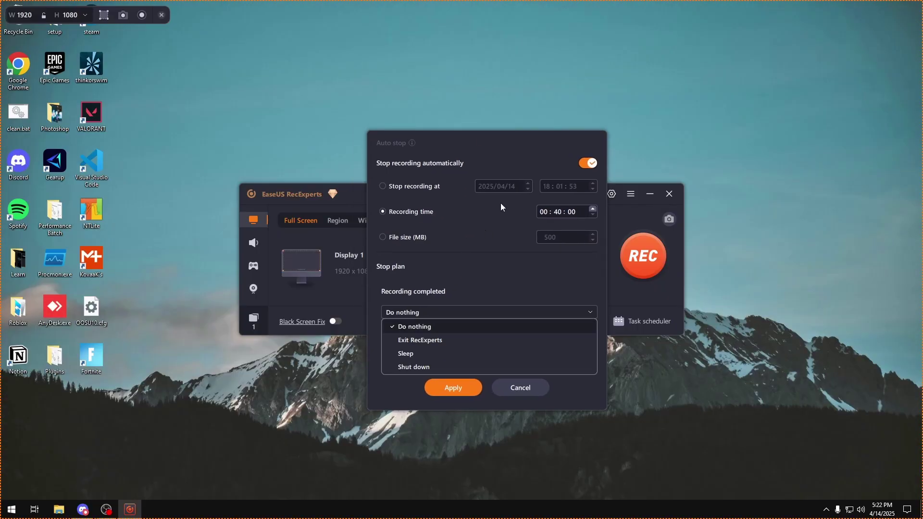
click(420, 353)
click(427, 312)
click(423, 367)
click(421, 312)
click(424, 340)
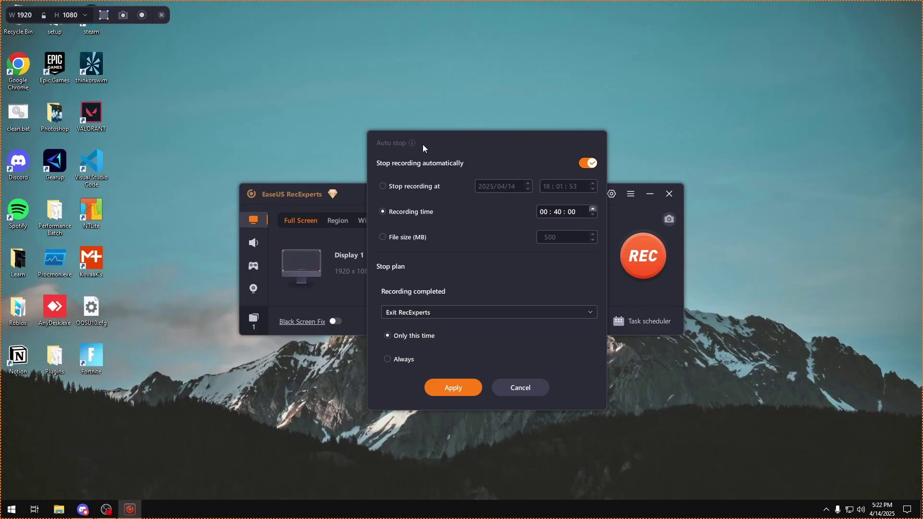
mouse_move(422, 144)
mouse_down()
mouse_move(385, 405)
mouse_move(428, 102)
mouse_move(413, 139)
mouse_up()
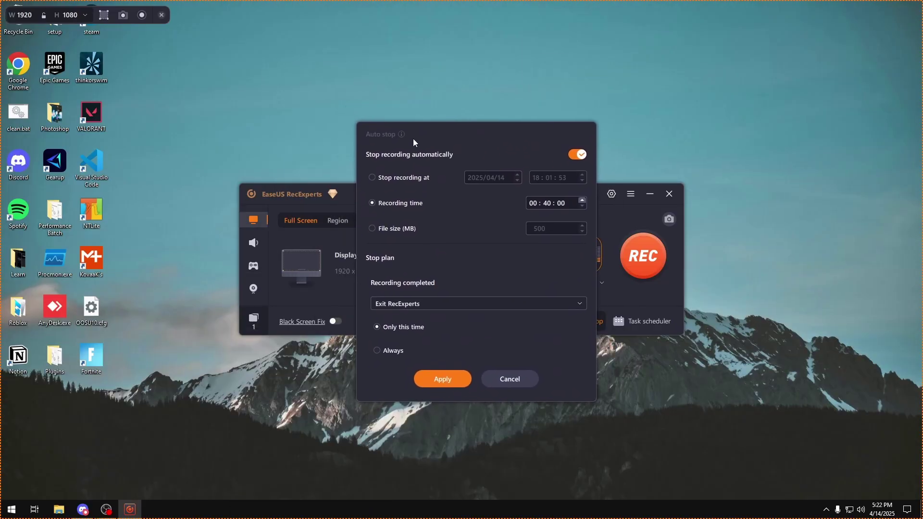
key(Escape)
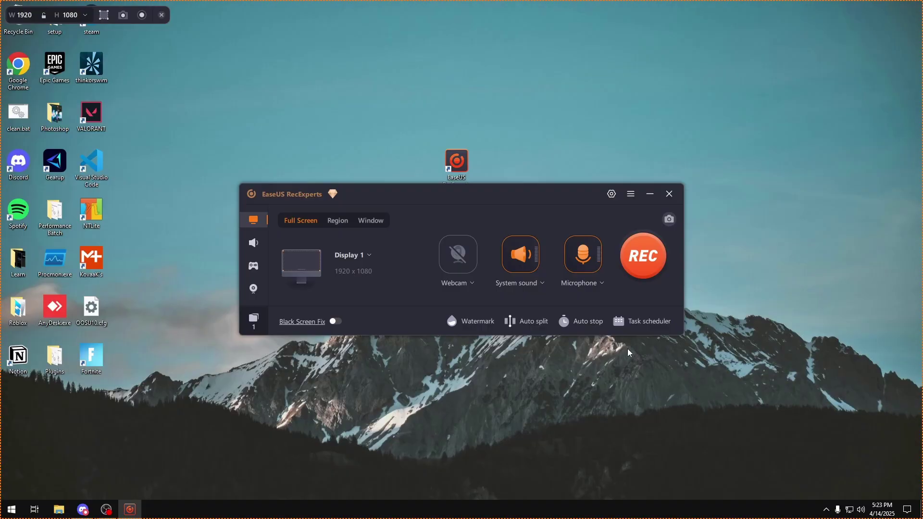
Start a new scheduled recording task named Benchmarking.
click(630, 321)
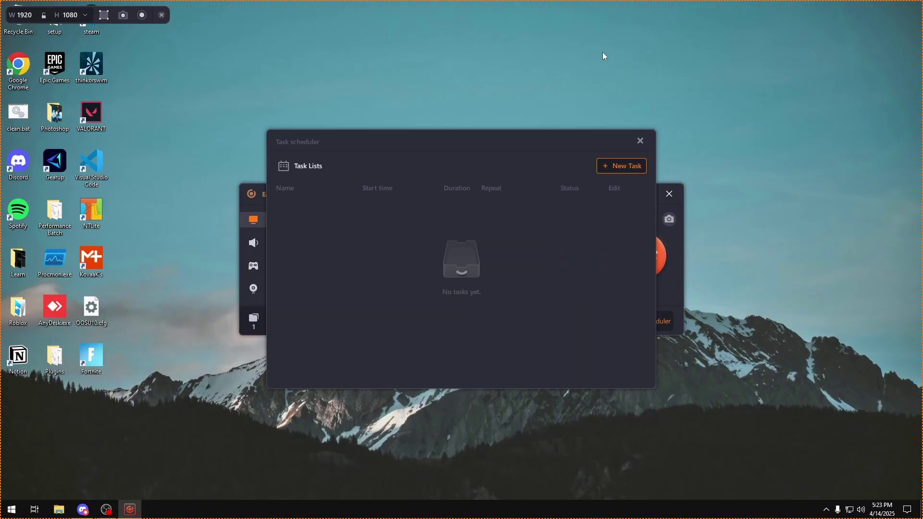
click(621, 166)
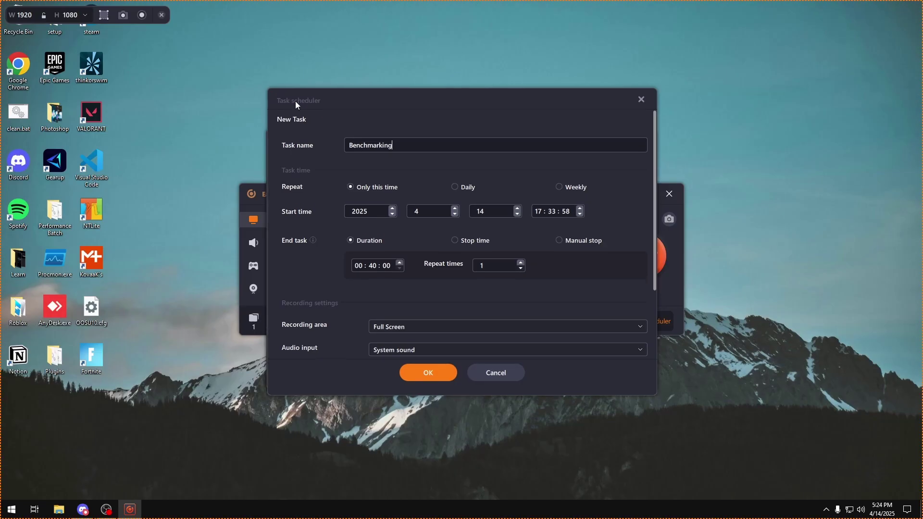
drag(295, 101, 291, 116)
Try the Stop time and Manual stop endings for the scheduled task and set it back to Duration.
scroll(301, 241, down, 1)
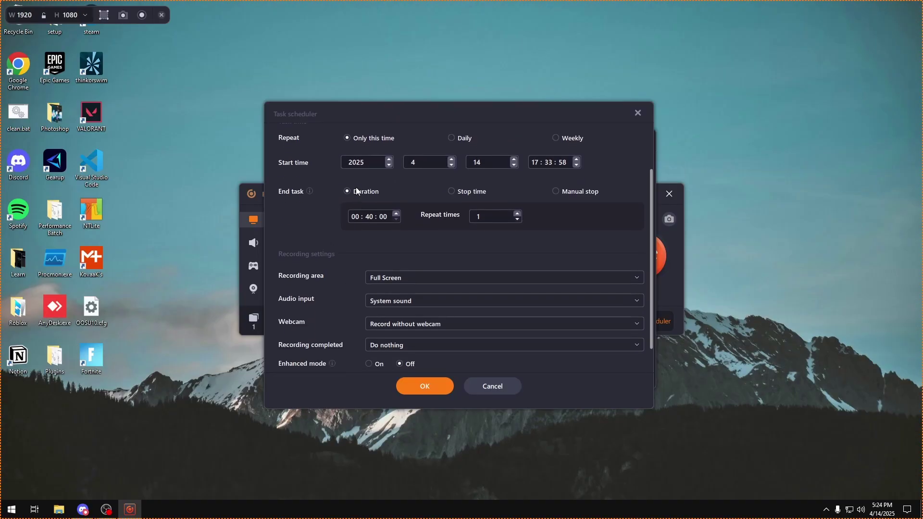
click(460, 192)
click(573, 192)
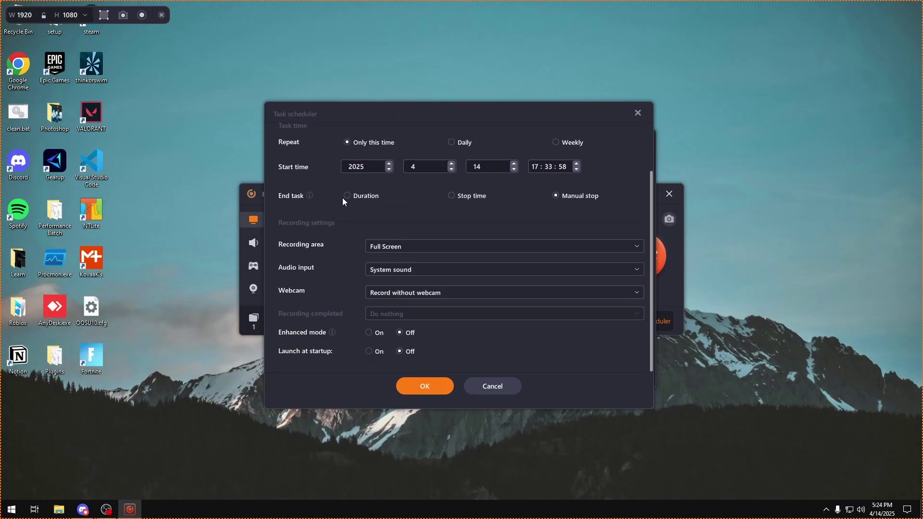
click(353, 192)
Look through the task's recording area, audio input and webcam options, keeping Full Screen, and cancel the new task.
scroll(311, 236, down, 1)
click(421, 247)
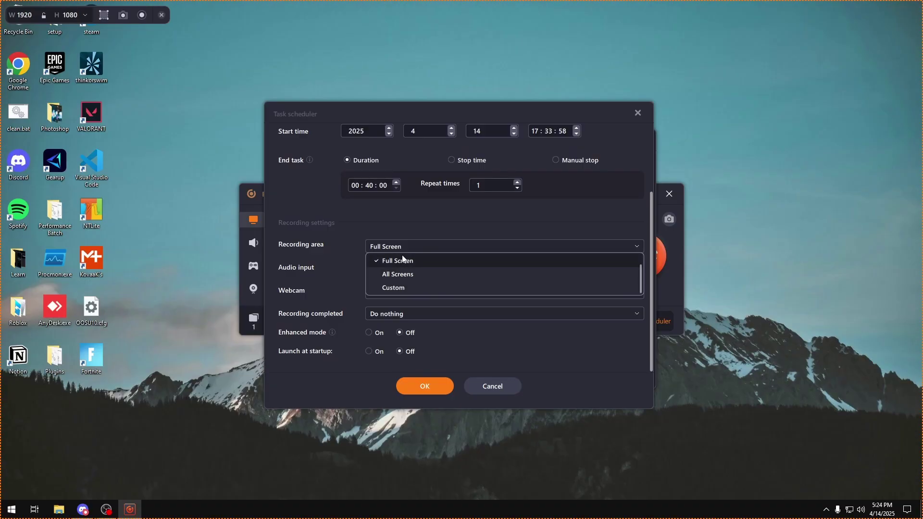
click(404, 261)
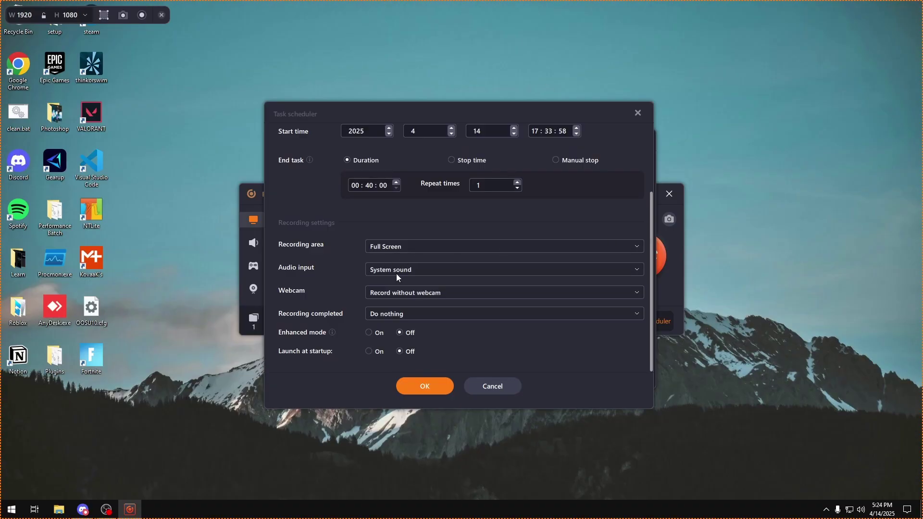
click(395, 272)
click(404, 296)
scroll(351, 291, up, 3)
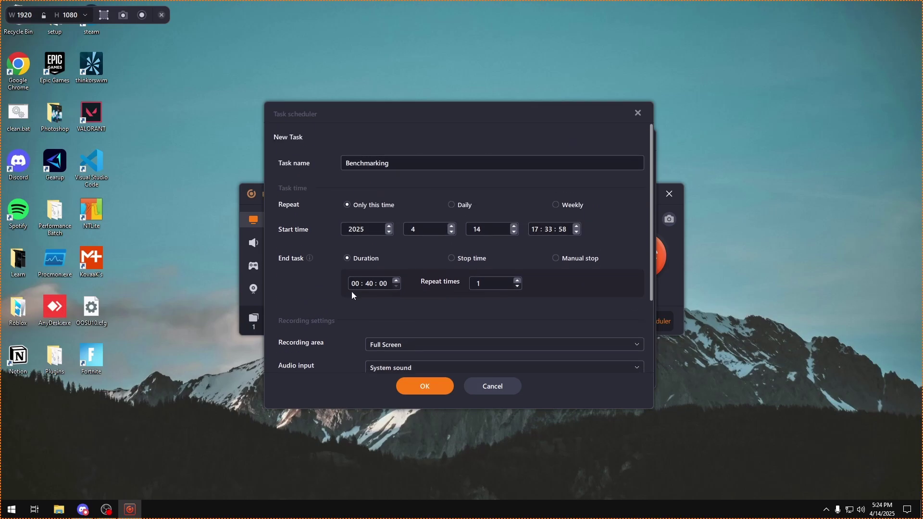
scroll(341, 287, down, 3)
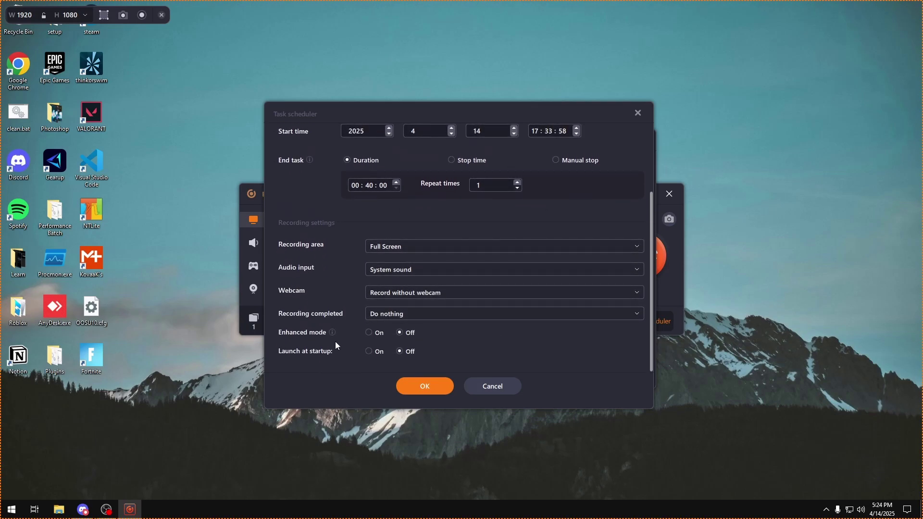
click(495, 386)
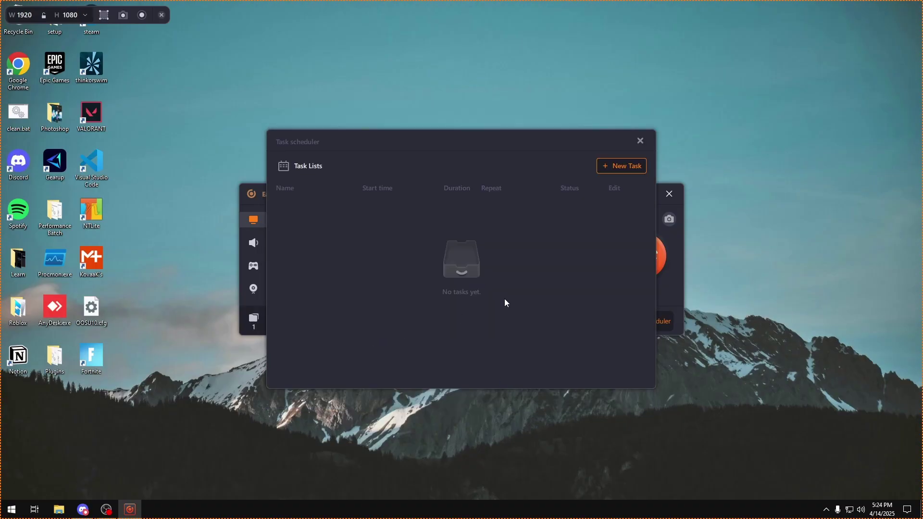
Close the task scheduler, examine the microphone menu and its advanced sound options, and cancel without changing them.
click(639, 141)
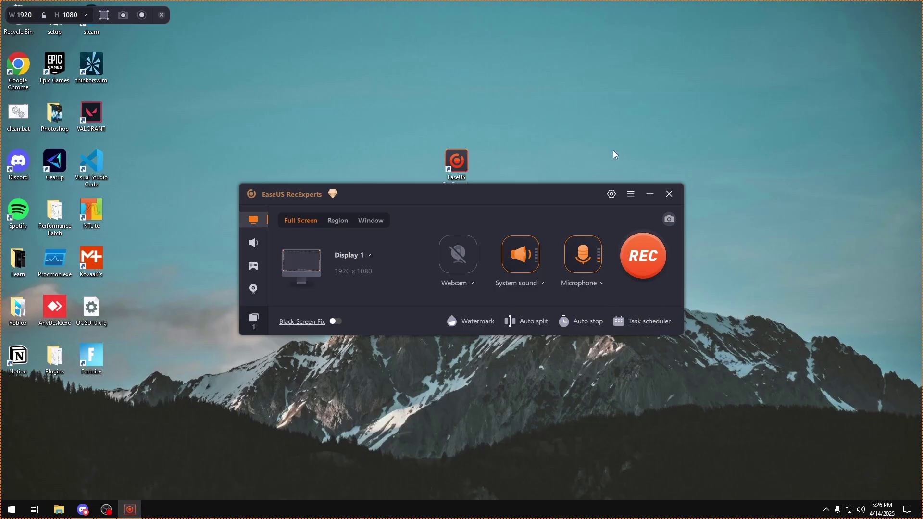
click(592, 281)
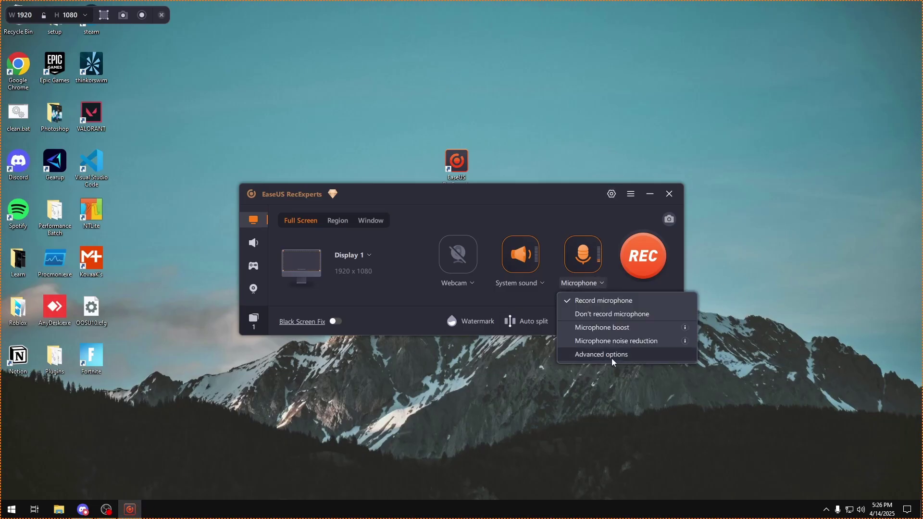
click(518, 284)
click(592, 282)
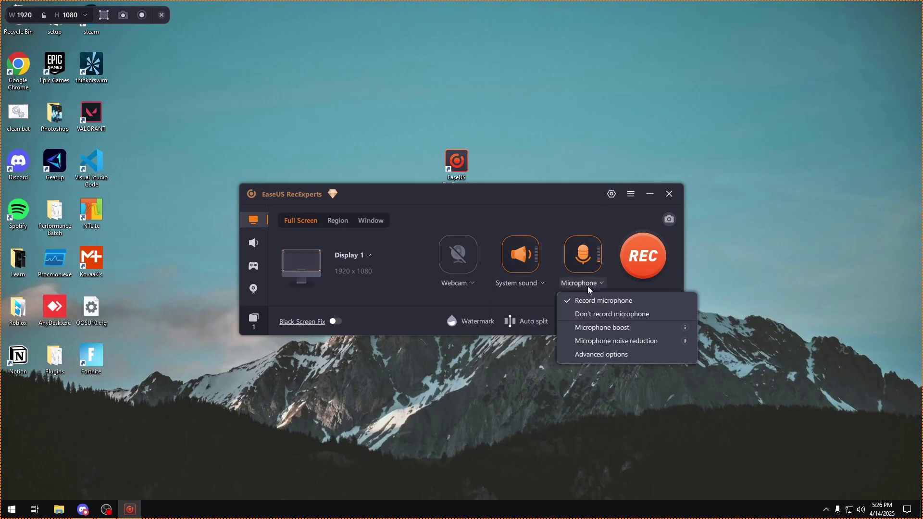
click(624, 354)
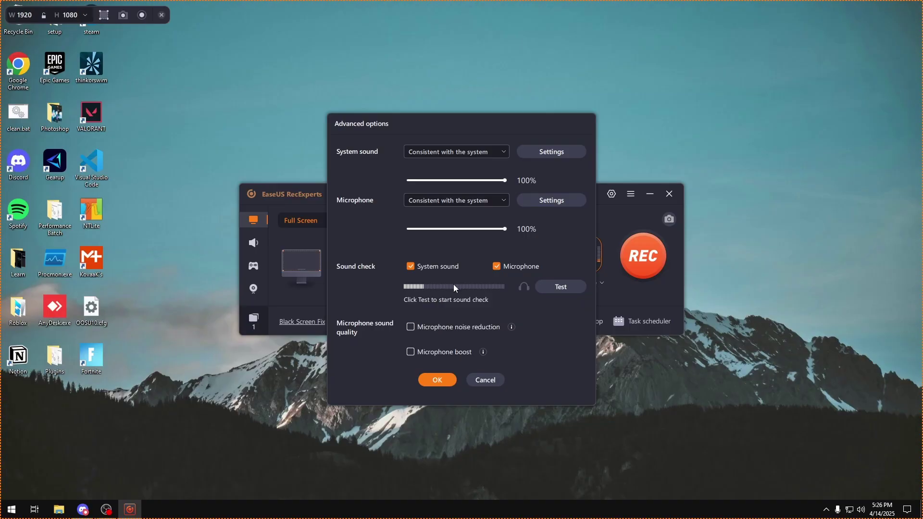
click(478, 379)
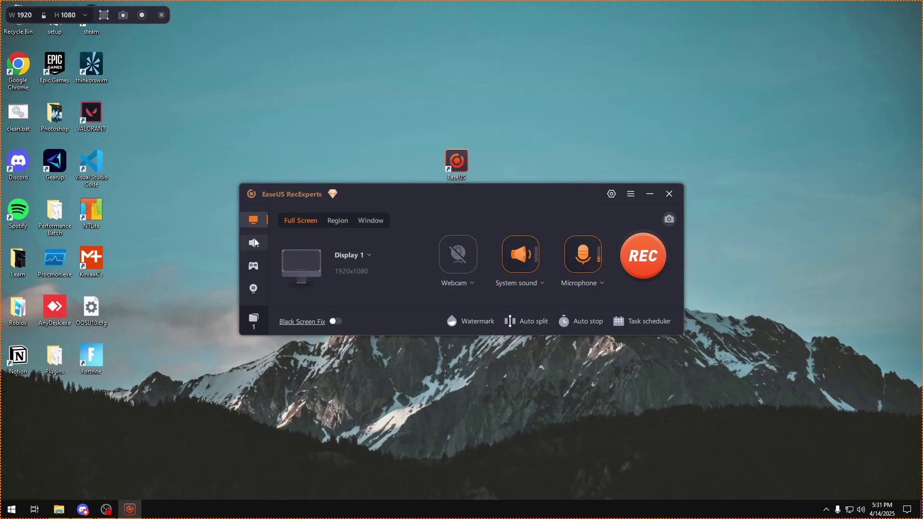
Look at the audio recording mode and the game mode's Game Window and Game Process lists, then cancel the game selection.
click(254, 242)
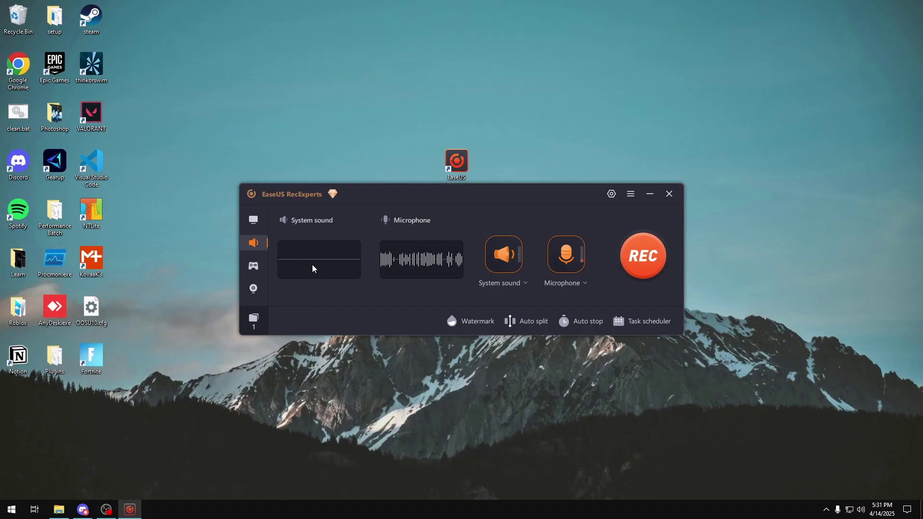
click(253, 265)
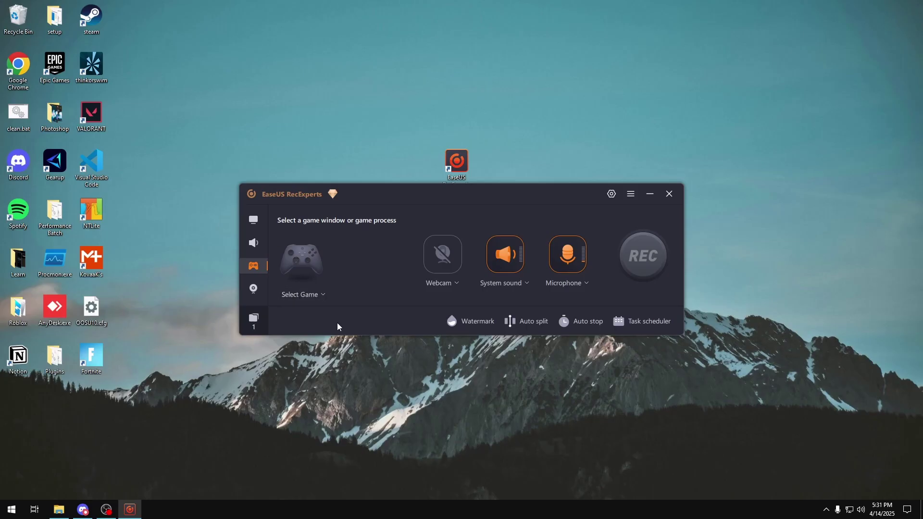
click(305, 292)
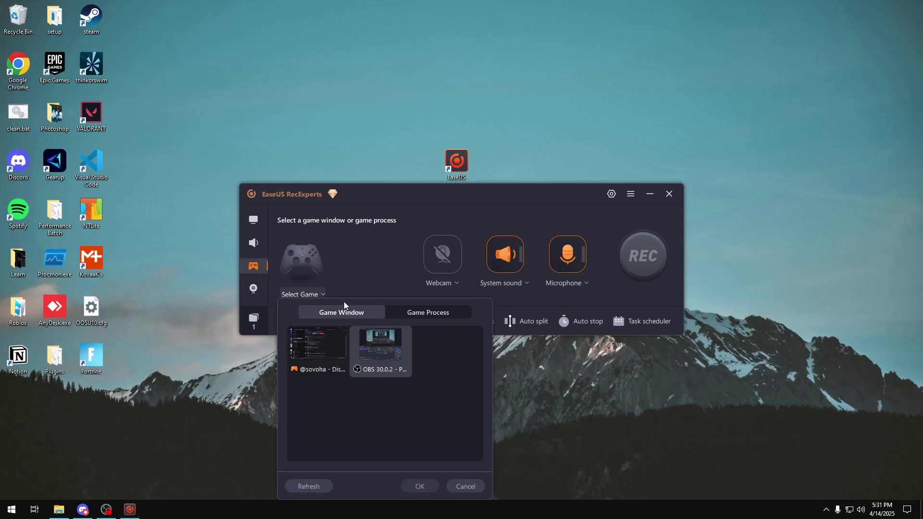
click(411, 313)
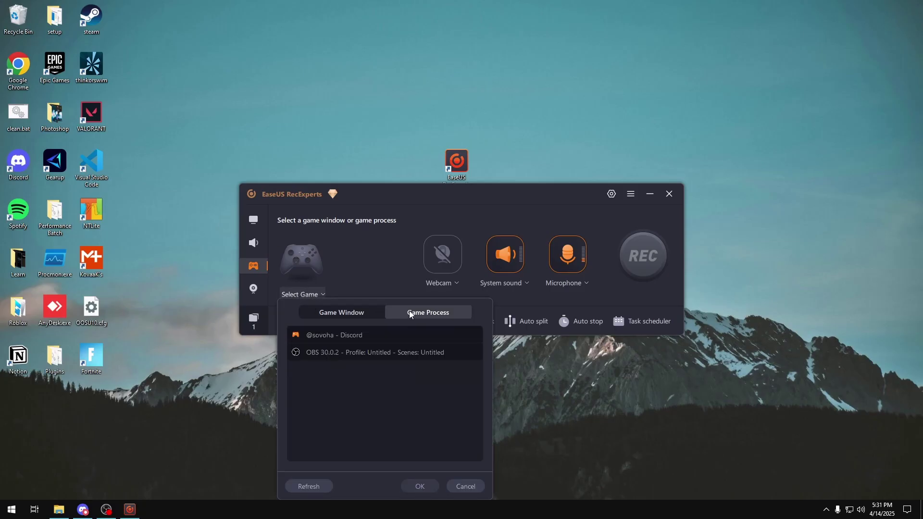
click(354, 312)
click(466, 485)
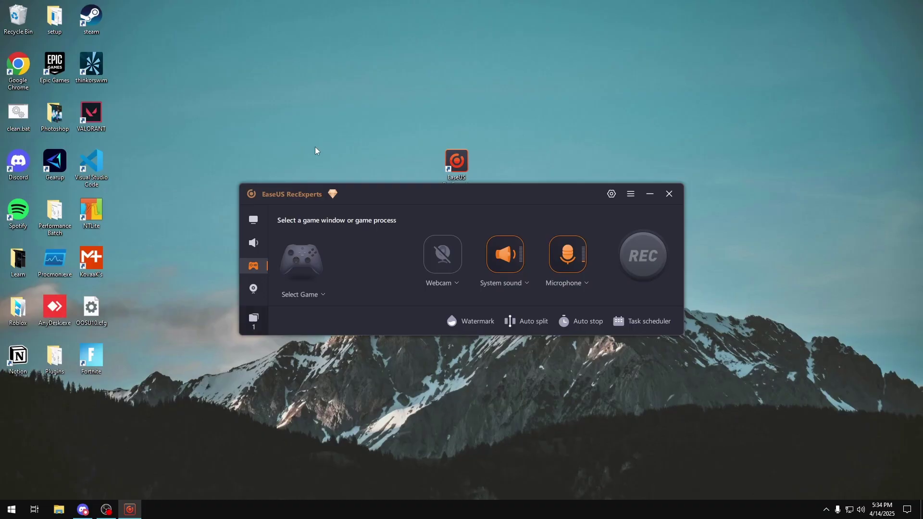
Open the library of saved recordings to examine its preview and file management options.
click(253, 321)
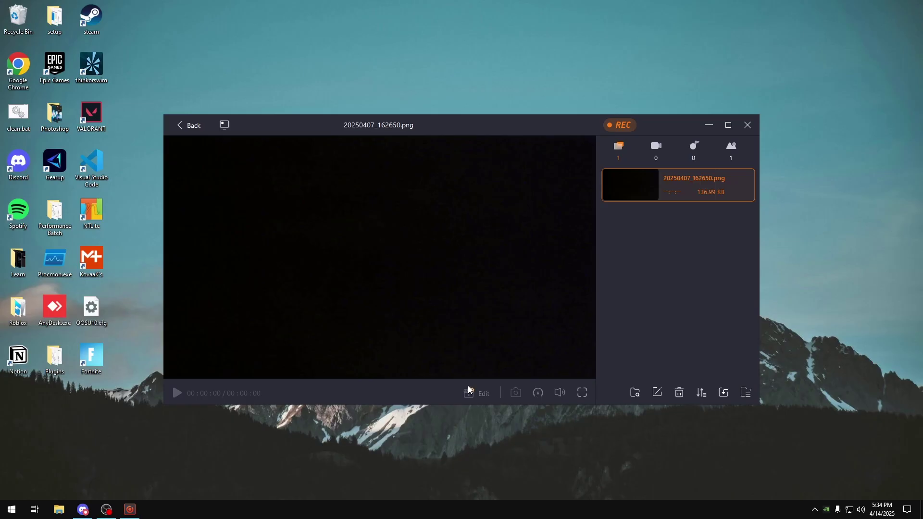
click(107, 511)
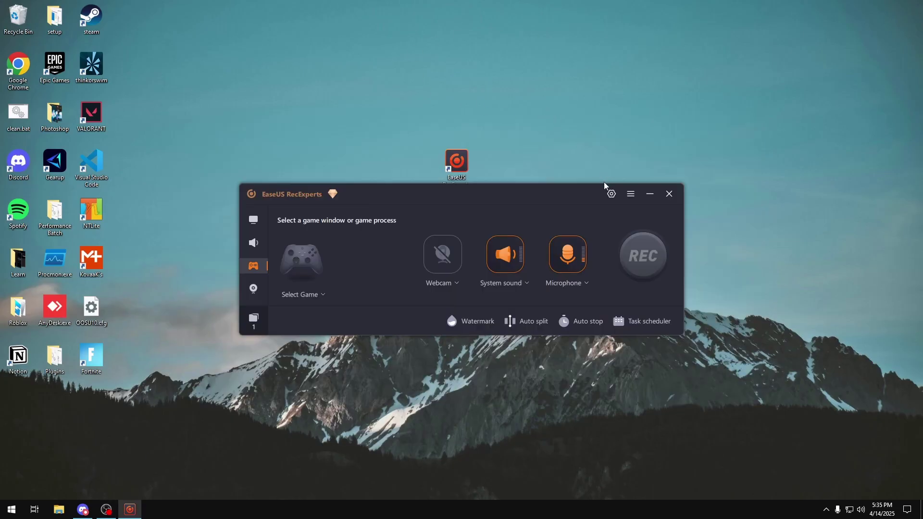
Set the recordings storage path to the Desktop folder in the settings, and open that folder to check the location.
click(608, 195)
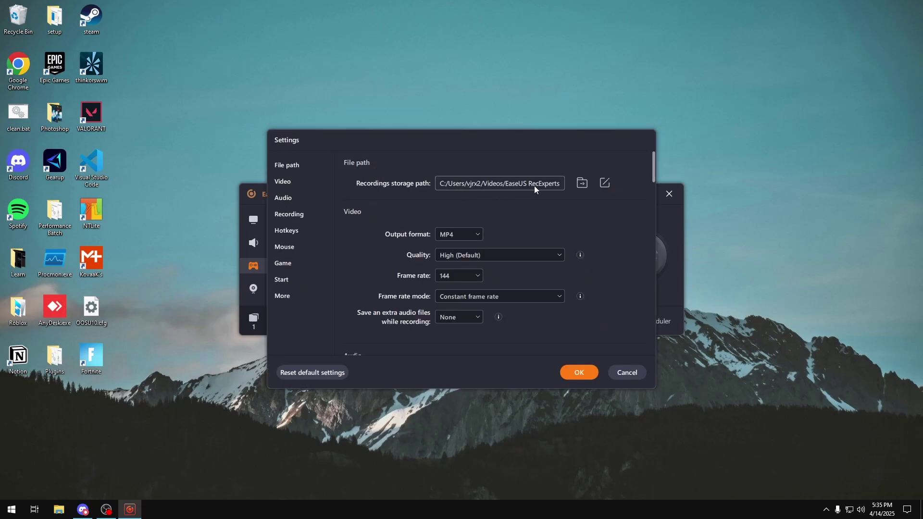
click(602, 182)
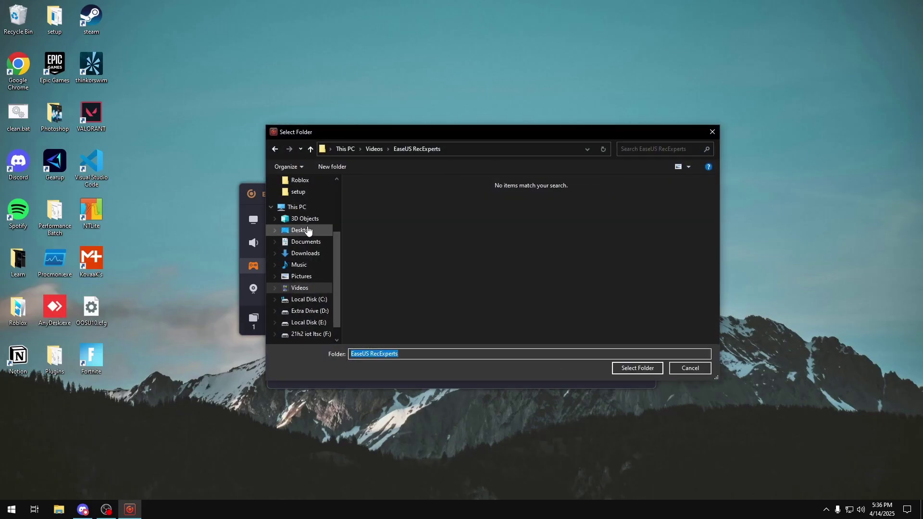
click(307, 230)
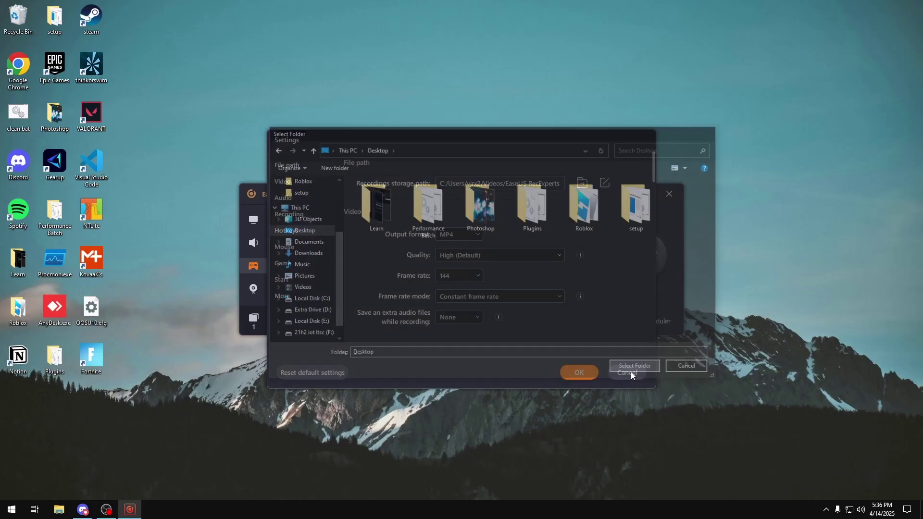
click(578, 185)
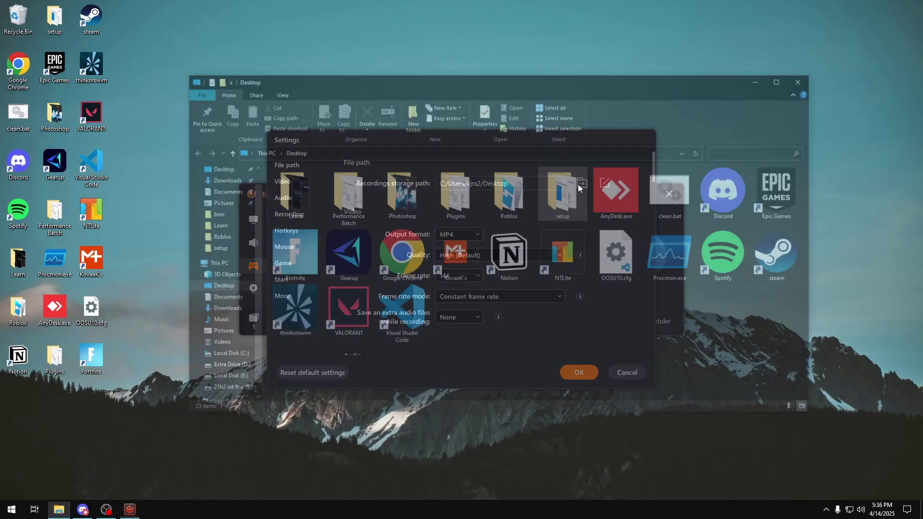
drag(470, 324, 756, 313)
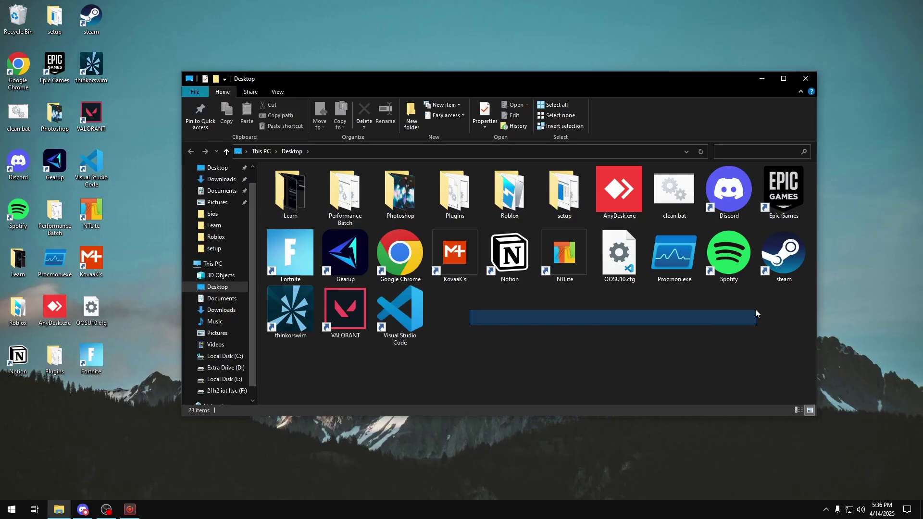
click(806, 78)
Try MOV as the video output format and set it back to MP4.
scroll(496, 204, down, 2)
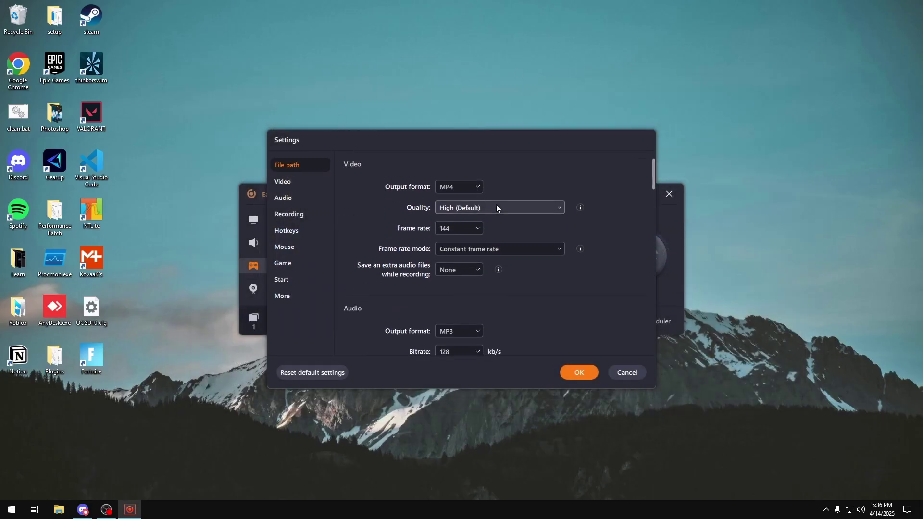
click(462, 171)
click(463, 201)
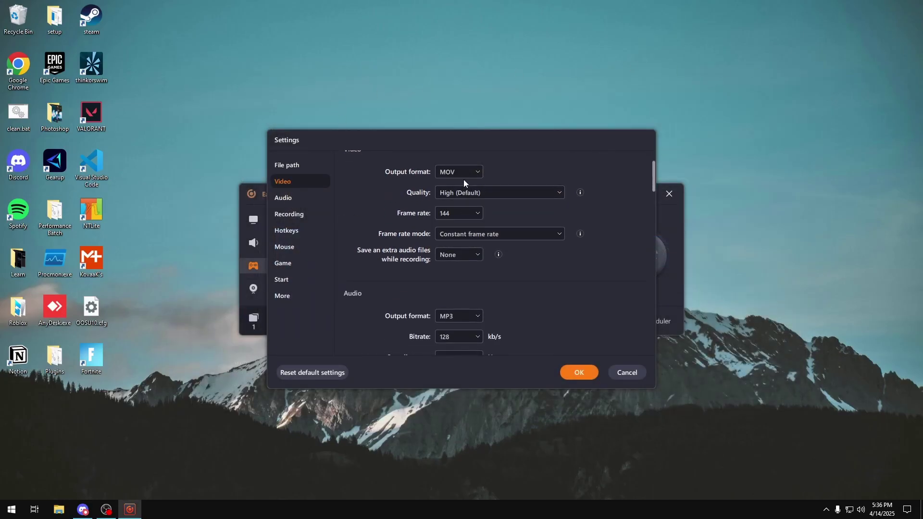
click(462, 172)
click(456, 188)
Try the Original (High picture quality) and Standard (Space saving) video qualities and return to High (Default).
click(478, 197)
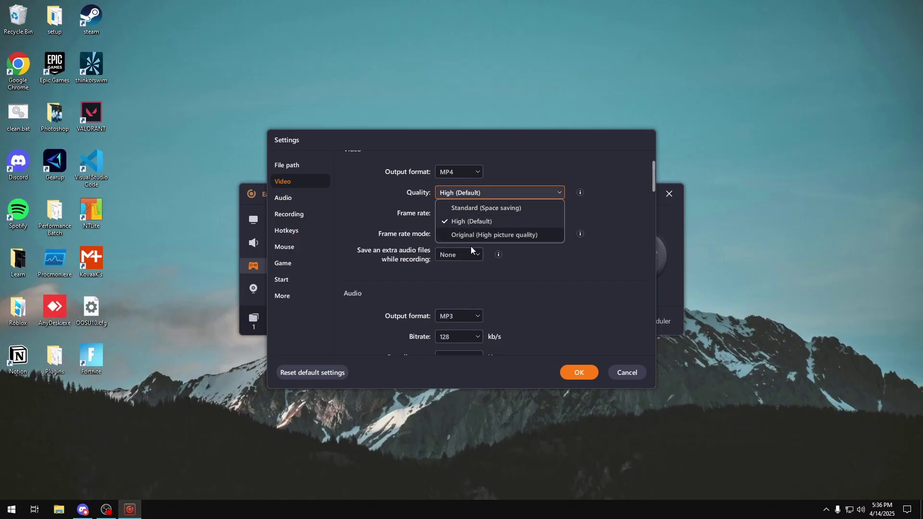
click(483, 235)
click(459, 195)
click(469, 221)
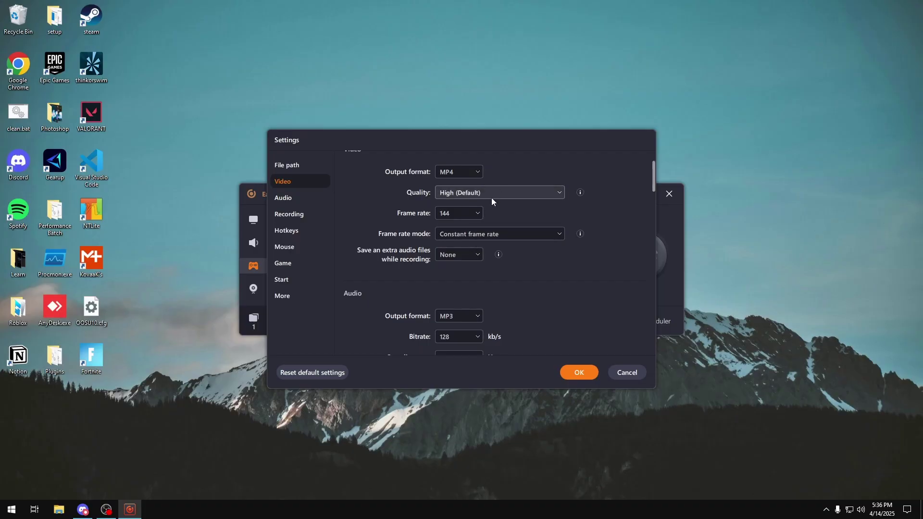
click(479, 193)
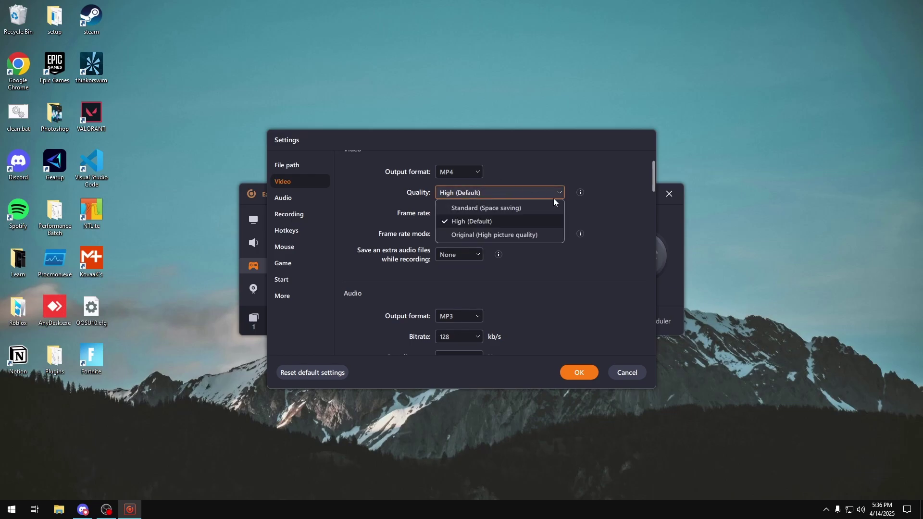
click(470, 234)
click(472, 194)
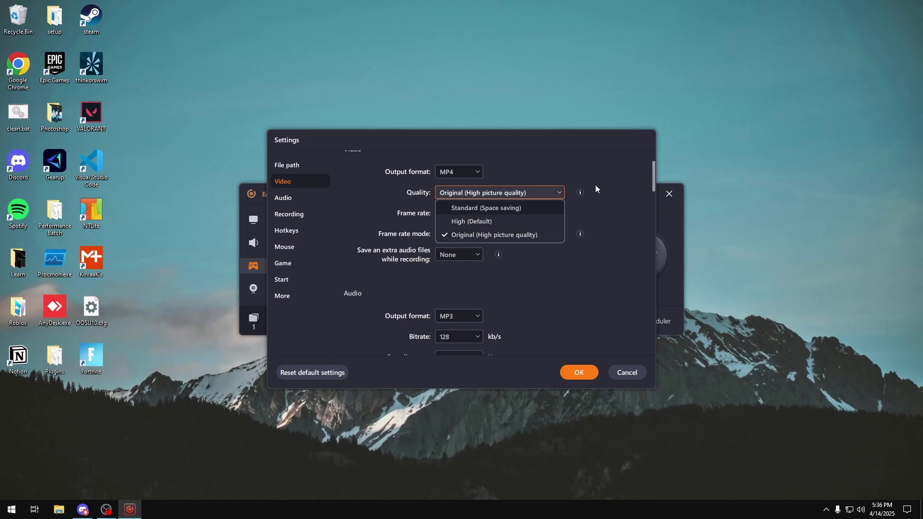
click(504, 208)
click(506, 192)
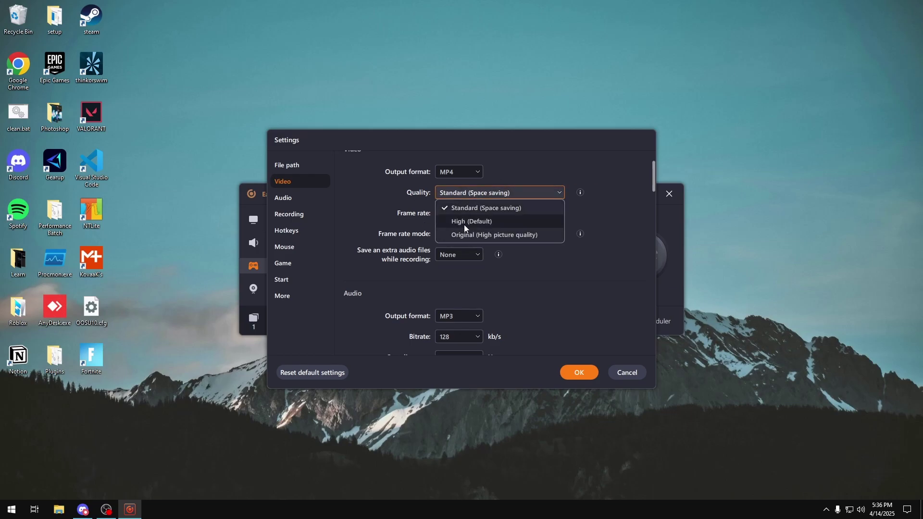
click(463, 222)
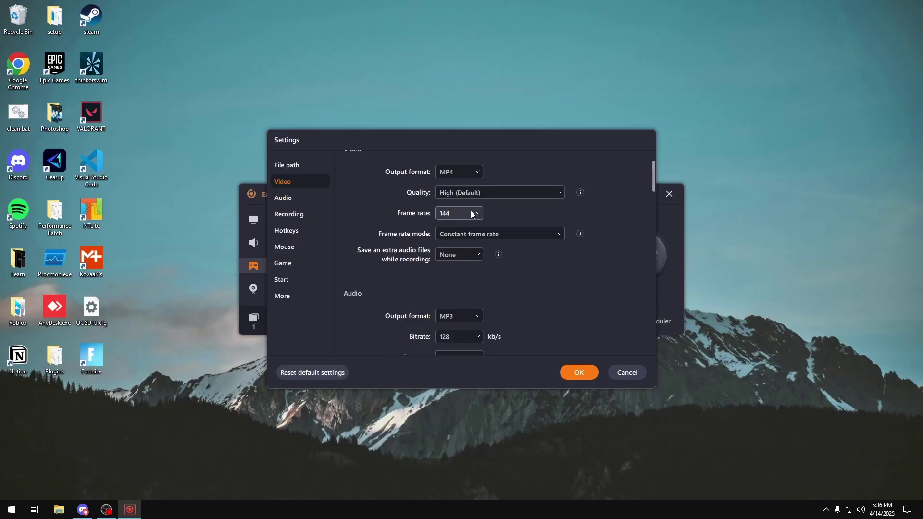
Look through the available video frame rates and keep 144 selected.
click(469, 213)
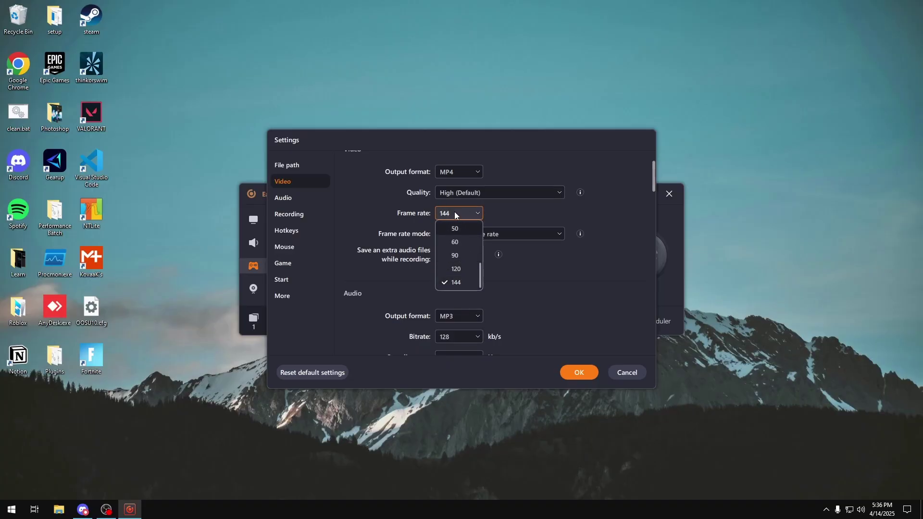
scroll(459, 250, up, 5)
scroll(455, 241, down, 2)
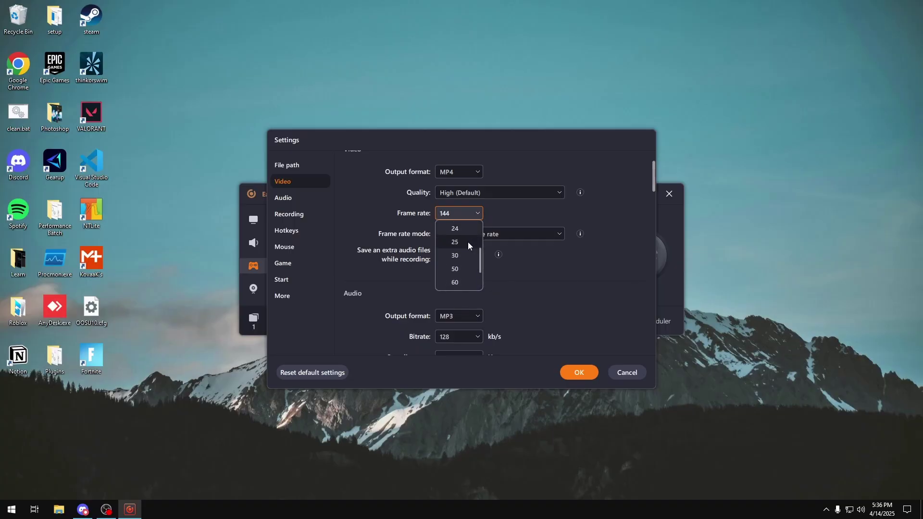
scroll(467, 243, down, 2)
click(458, 283)
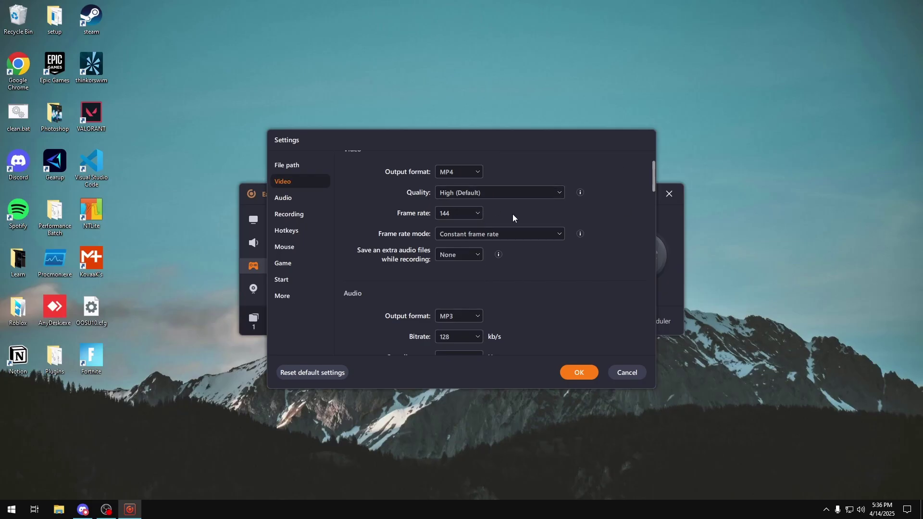
Read the frame rate mode explanation, try Variable frame rate, and set the mode back to Constant frame rate.
click(497, 232)
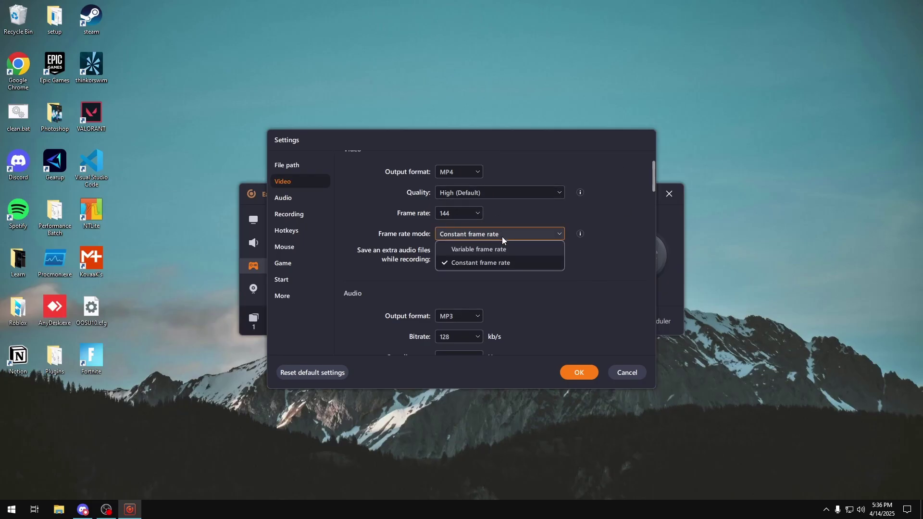
click(504, 264)
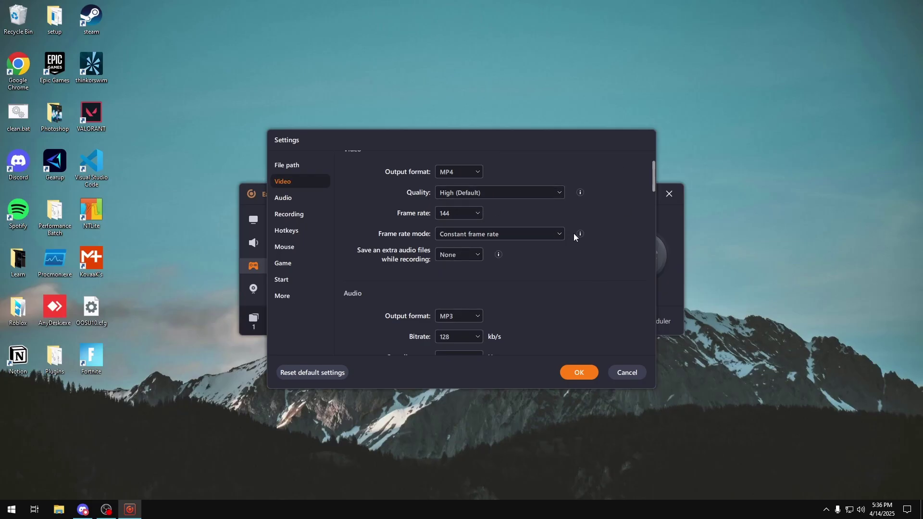
mouse_move(580, 235)
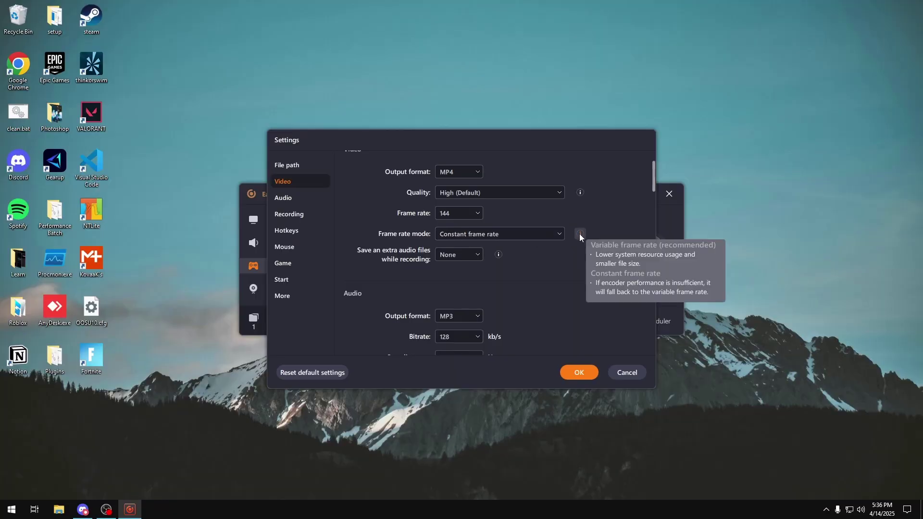
click(525, 233)
click(495, 248)
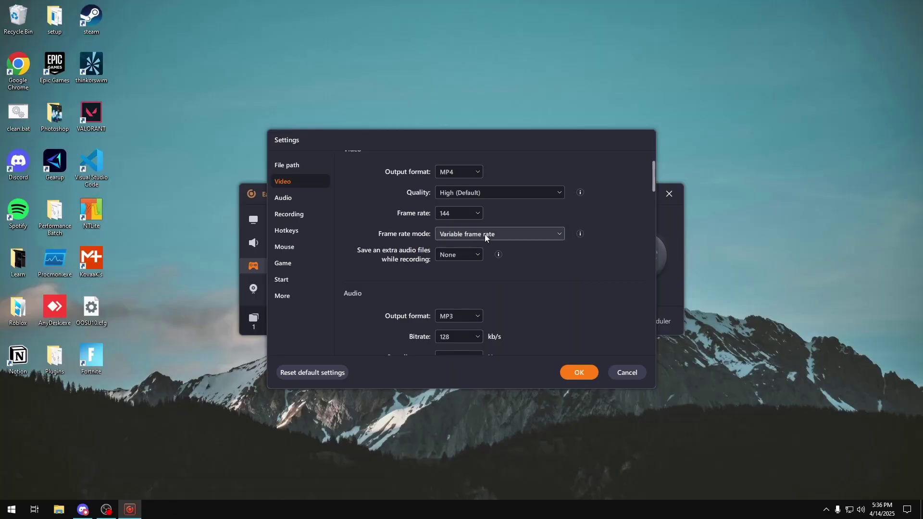
click(485, 235)
click(462, 263)
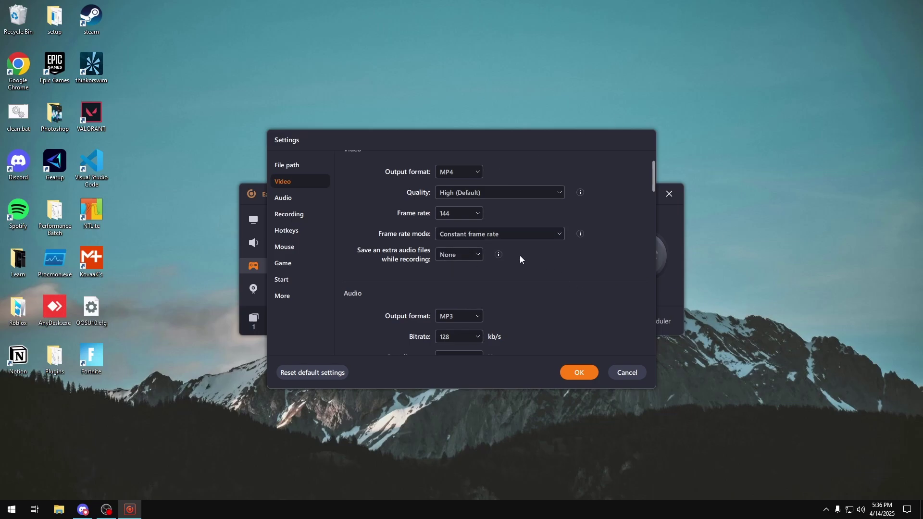
click(503, 240)
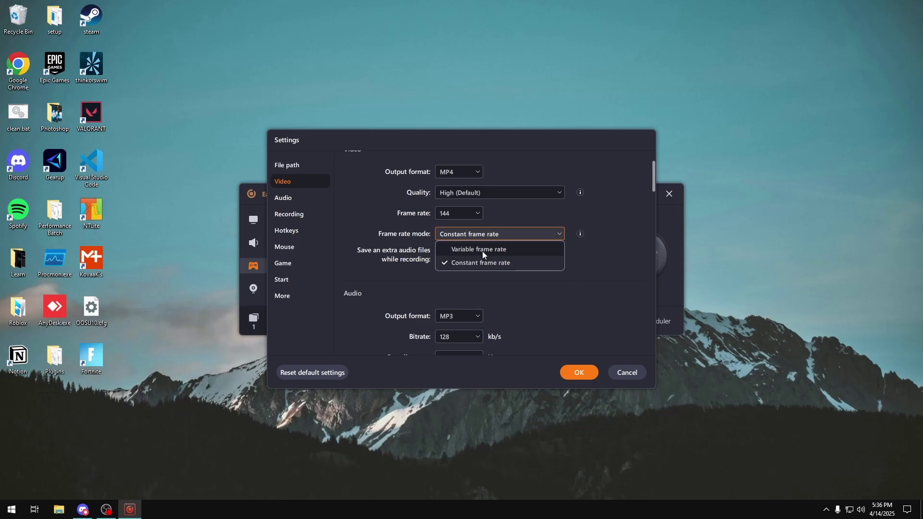
click(483, 248)
click(469, 262)
scroll(485, 273, down, 2)
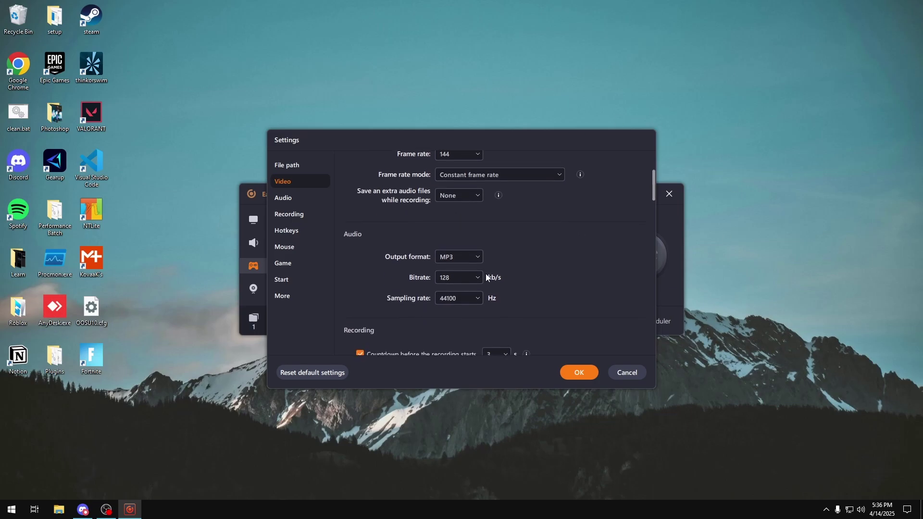
Try MP3 and WAV as the extra audio file format saved while recording and set it back to None.
click(452, 191)
click(466, 221)
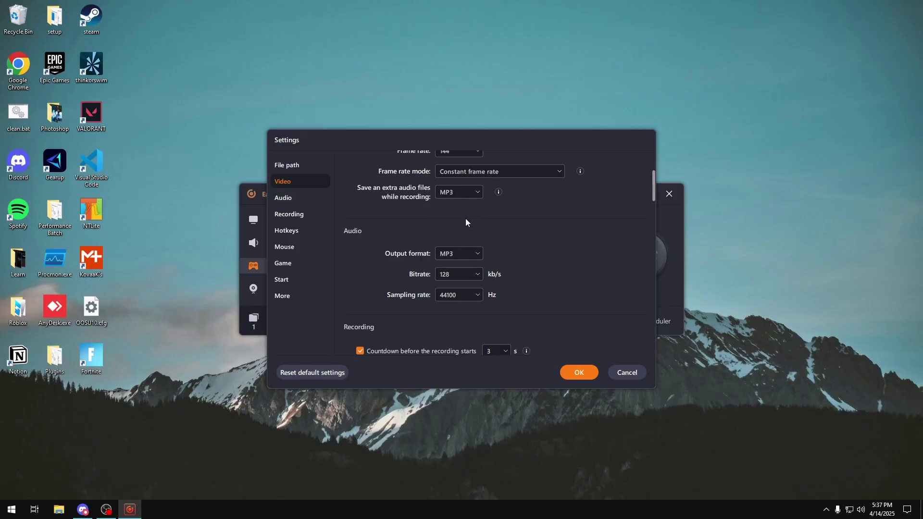
click(447, 194)
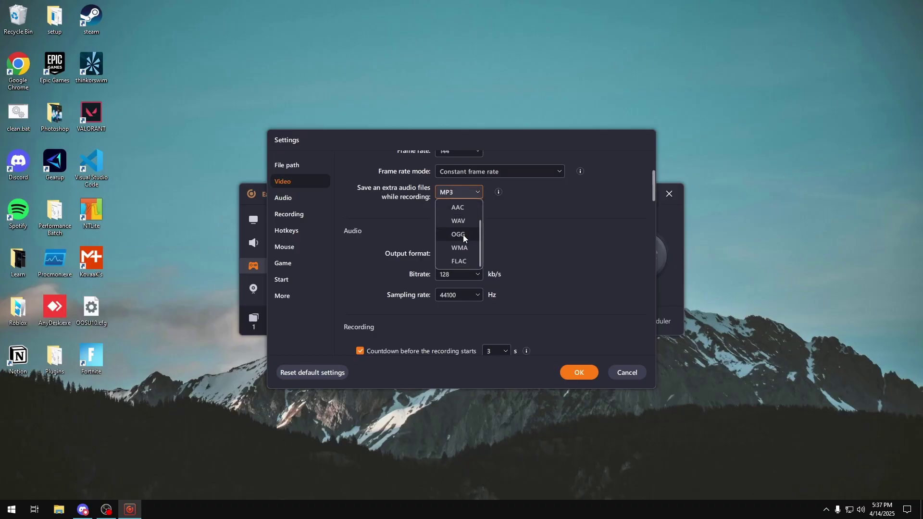
scroll(463, 233, up, 1)
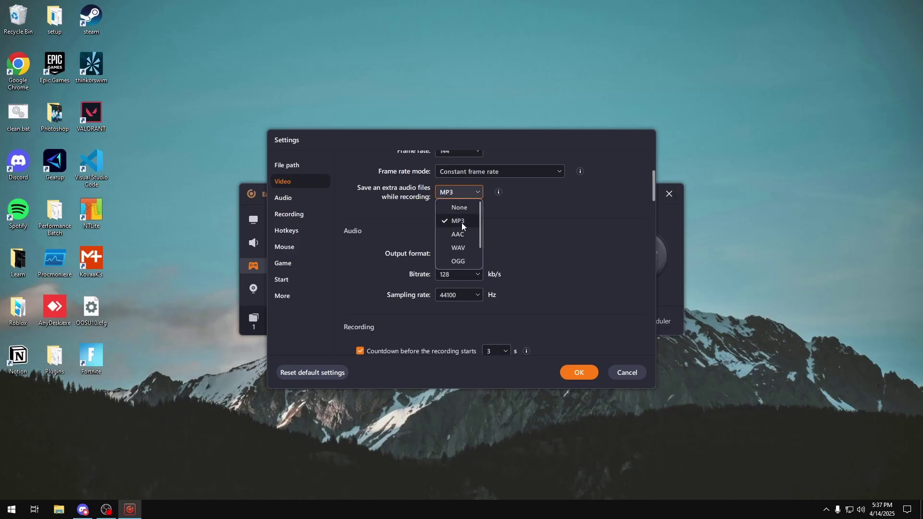
click(462, 248)
click(452, 194)
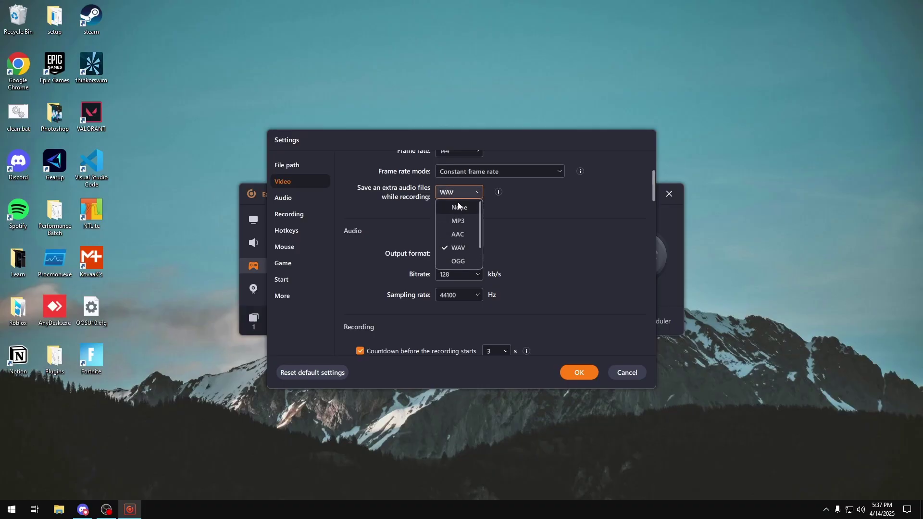
click(457, 207)
Look through the available audio output formats and bitrates, keeping MP3 and 128 kb/s selected.
scroll(565, 261, down, 3)
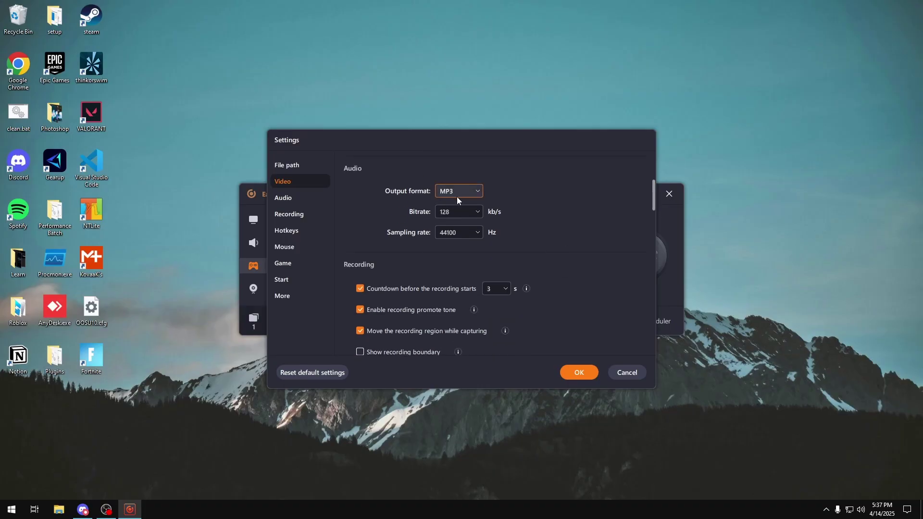
click(456, 195)
click(458, 205)
click(459, 194)
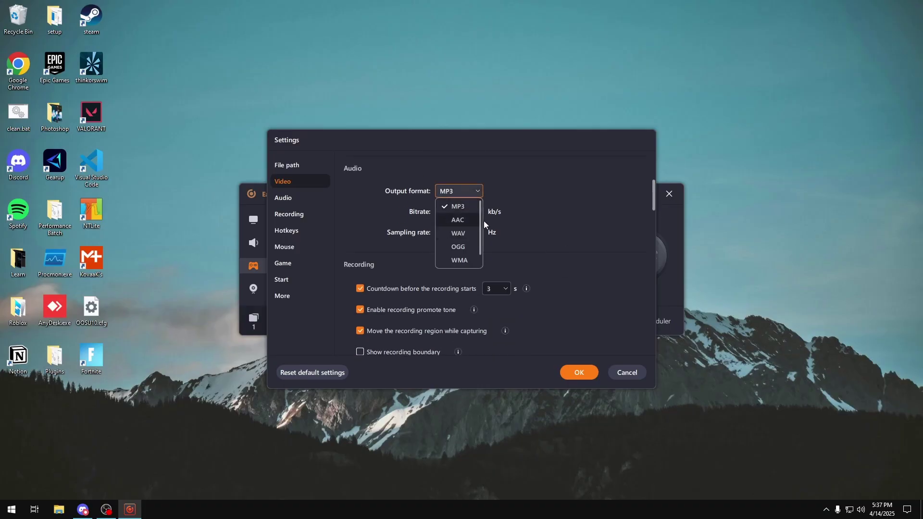
click(483, 220)
click(458, 212)
click(468, 253)
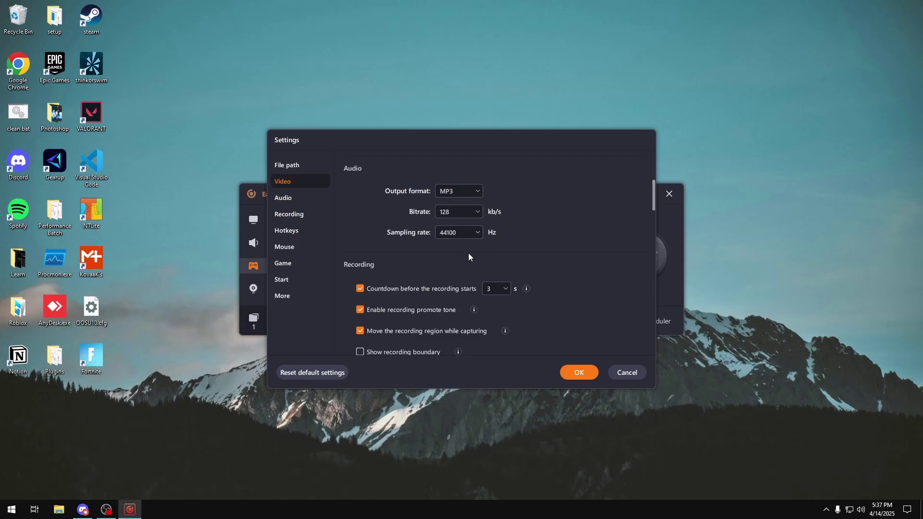
click(459, 211)
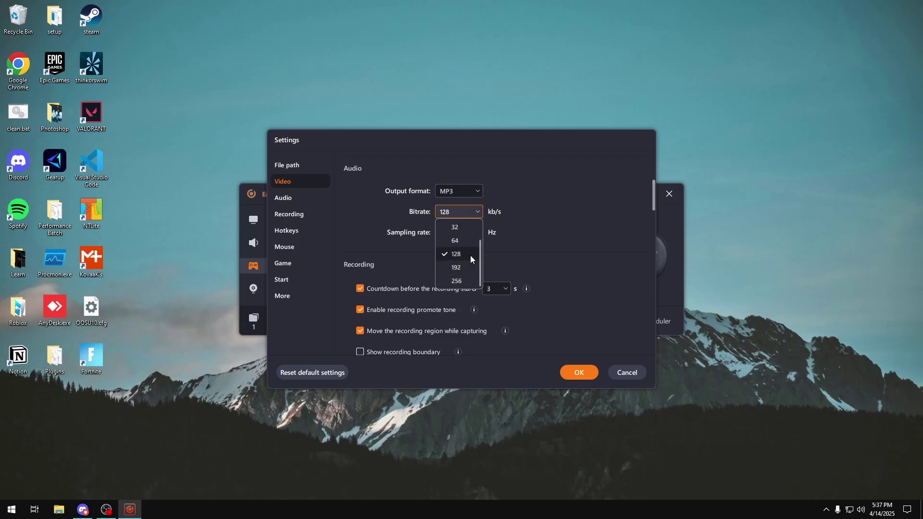
click(549, 243)
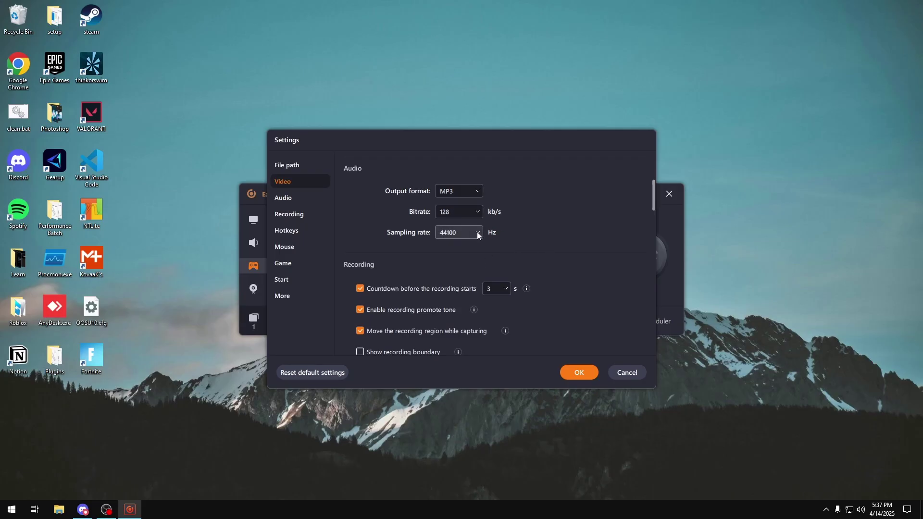
Look through the audio sampling rates and set the rate to 48000 Hz.
click(472, 232)
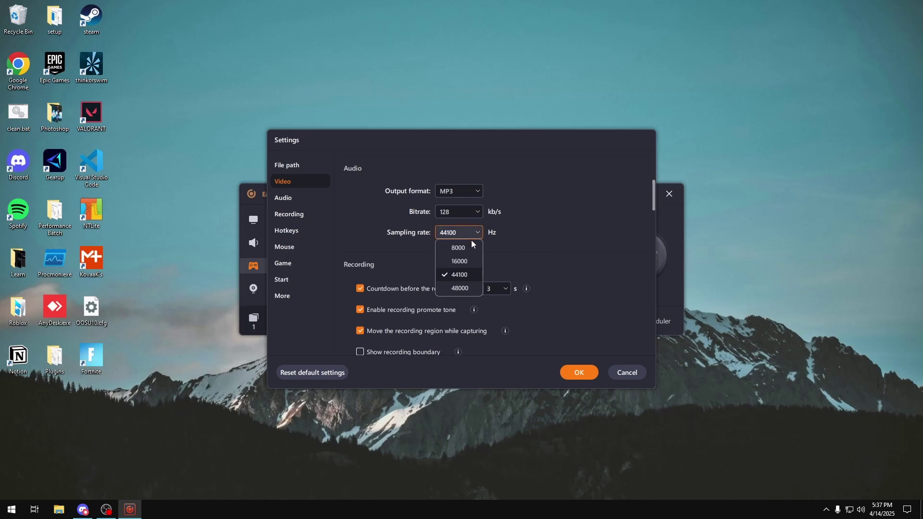
click(470, 275)
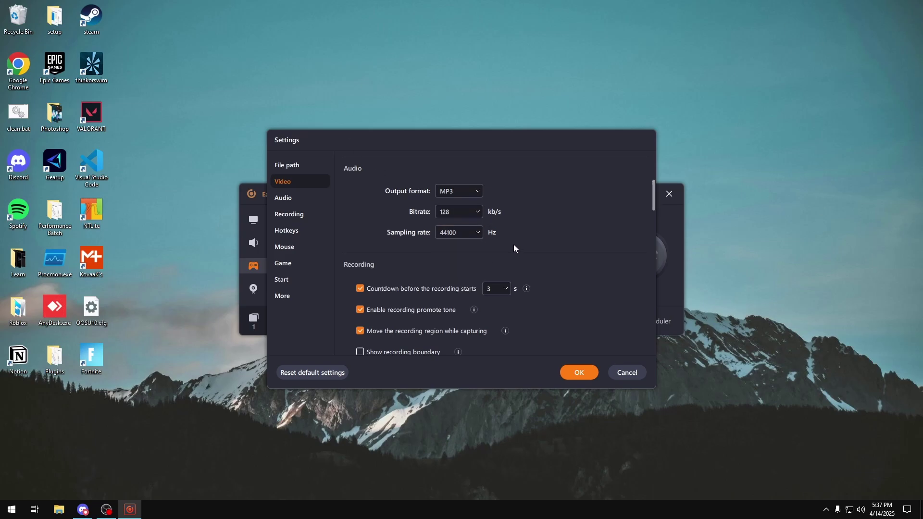
click(466, 231)
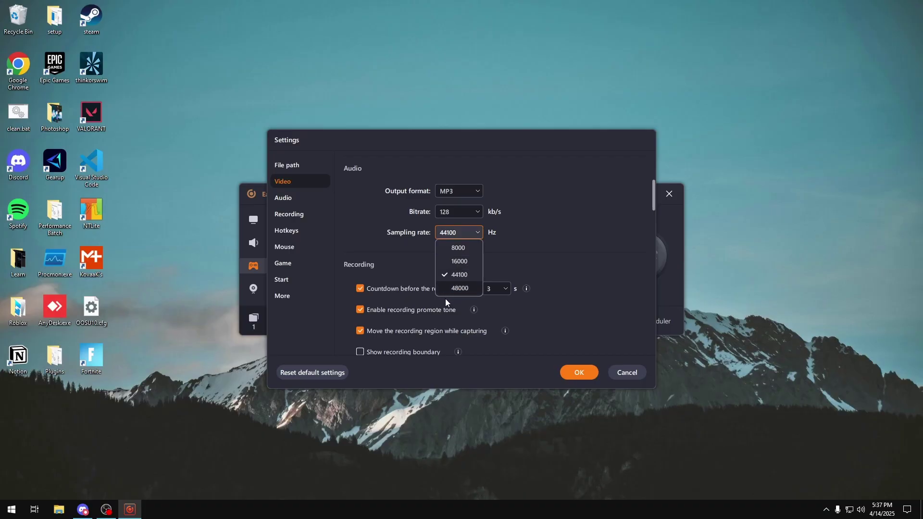
click(464, 288)
Try switching Show recording boundary on and GPU hardware acceleration off, and restore both recording options.
scroll(544, 251, down, 3)
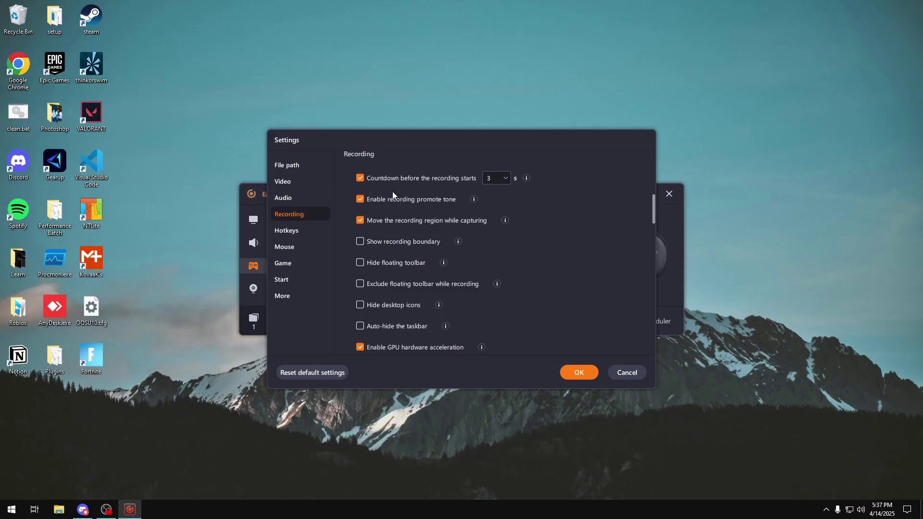
scroll(423, 241, down, 3)
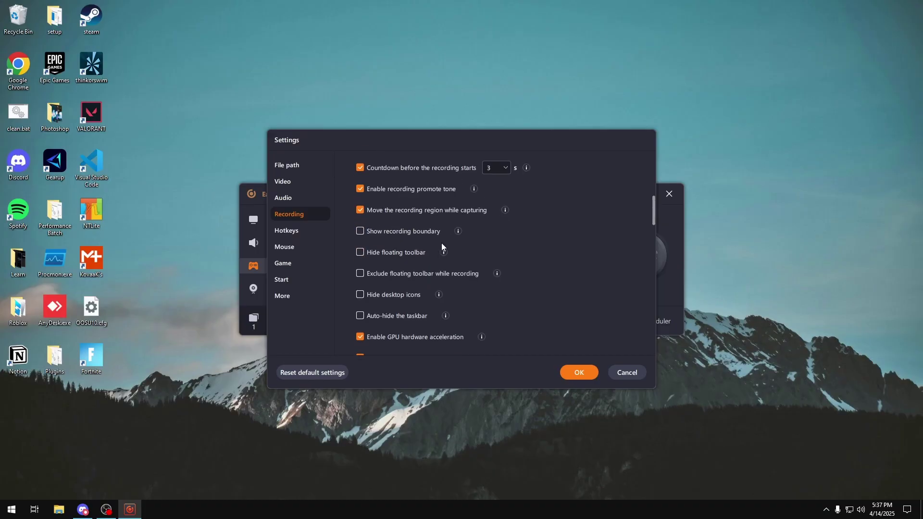
click(393, 233)
click(411, 231)
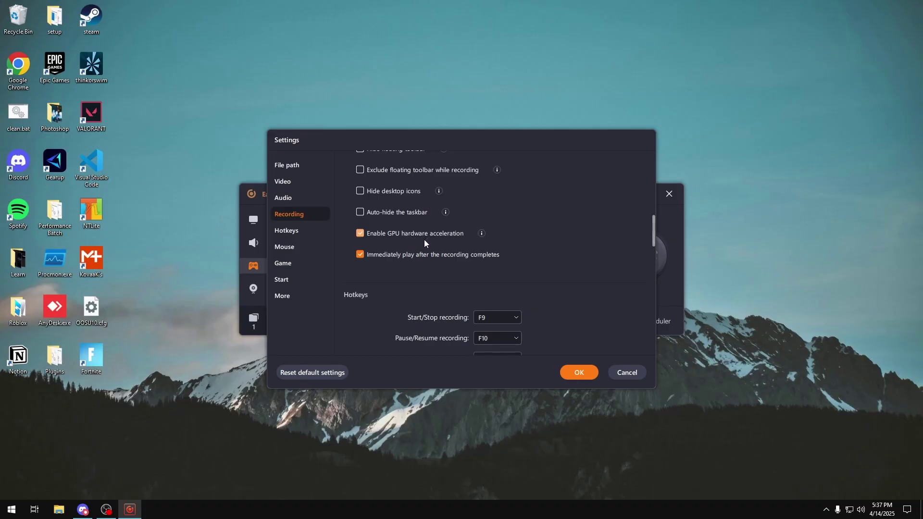
click(425, 239)
click(426, 239)
Set the left-button color for recorded mouse clicks to blue.
scroll(557, 232, down, 6)
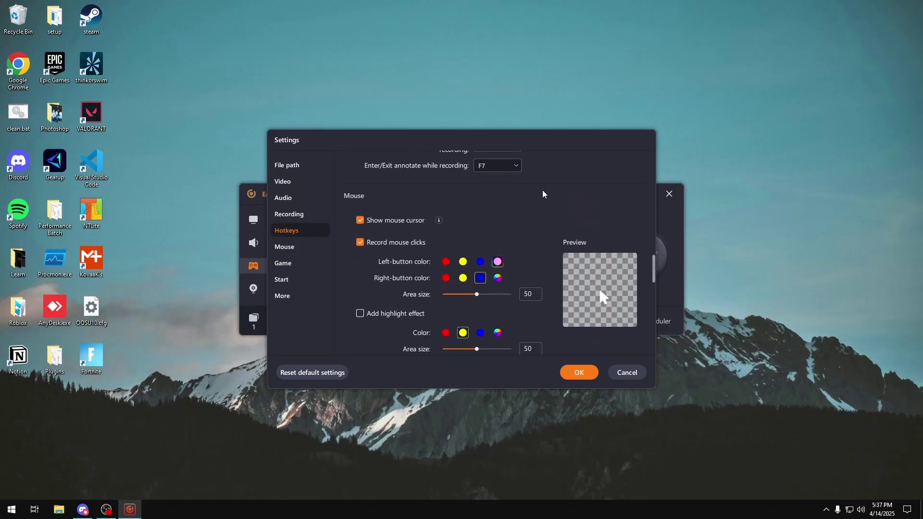
scroll(459, 209, down, 2)
scroll(566, 220, up, 1)
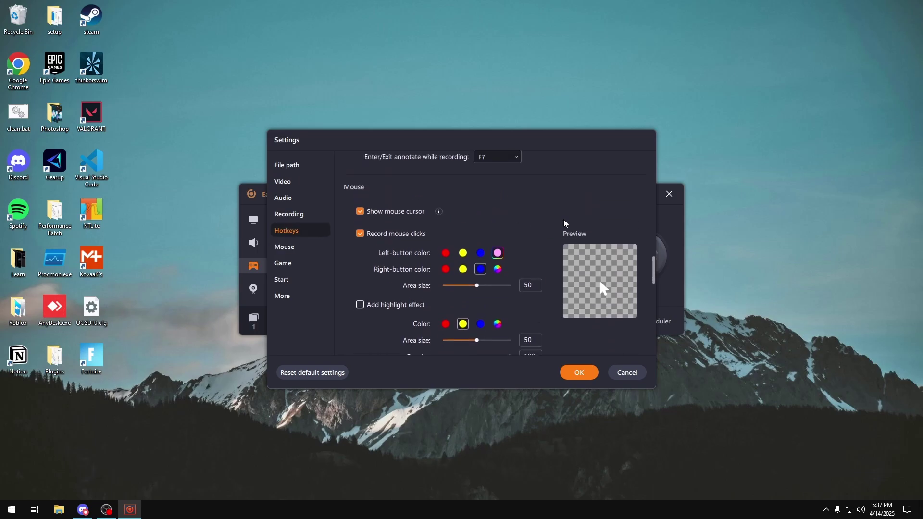
scroll(503, 216, down, 1)
click(478, 200)
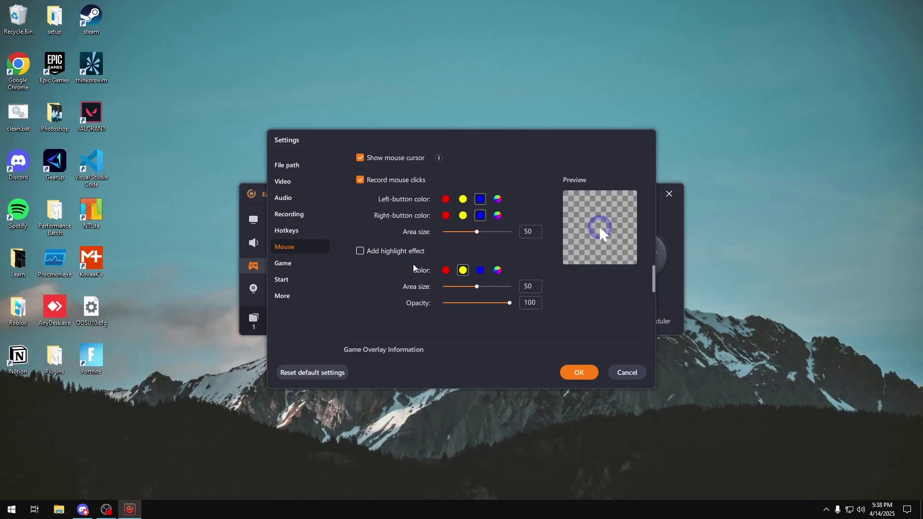
Try the mouse highlight effect with the red color and turn the effect back off.
click(360, 251)
click(446, 270)
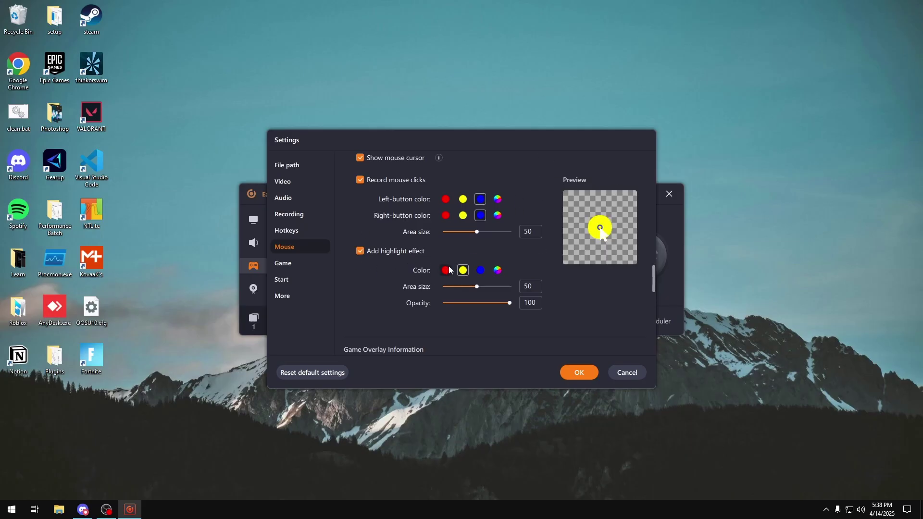
click(383, 253)
Examine the game overlay information options, including which details are shown and whether they are saved in recordings.
scroll(553, 253, down, 4)
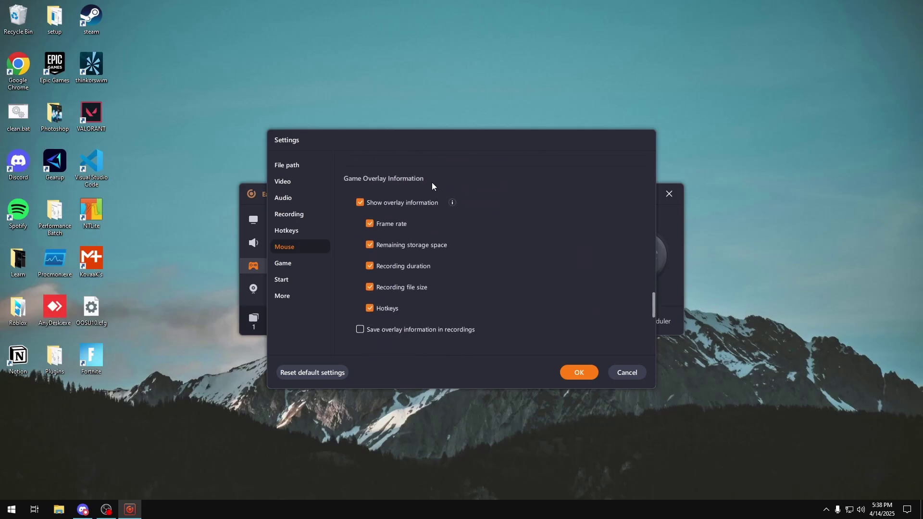
scroll(434, 184, down, 2)
scroll(423, 188, up, 2)
scroll(438, 245, down, 4)
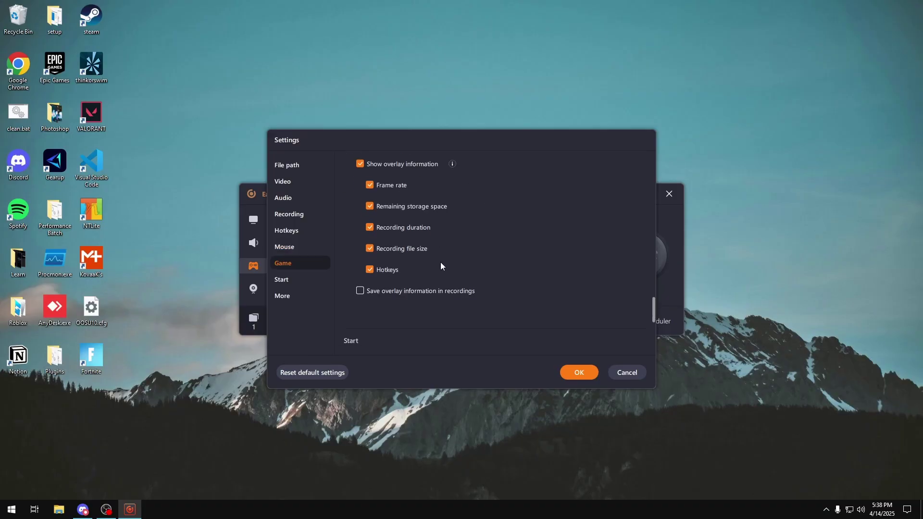
scroll(403, 206, up, 1)
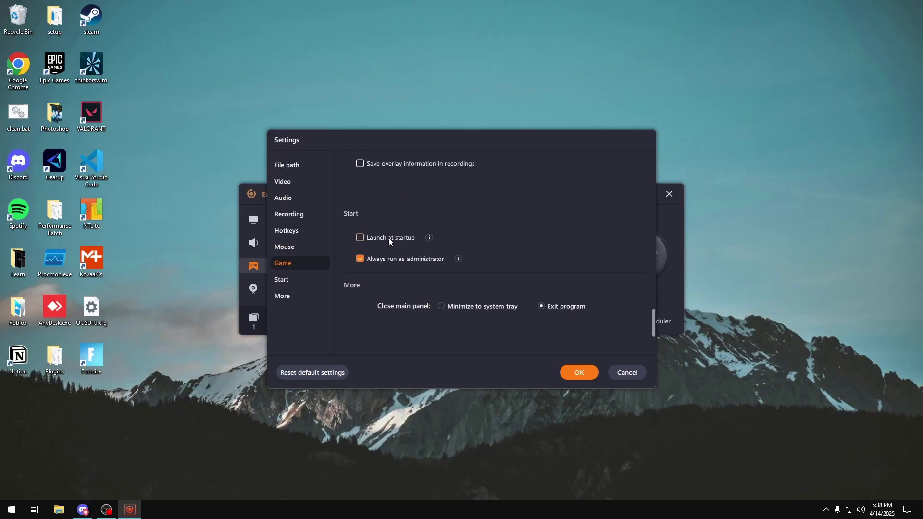
Try switching Launch at startup on and Always run as administrator off, and restore both start options.
click(378, 239)
click(379, 238)
click(406, 260)
click(392, 252)
scroll(534, 260, down, 1)
scroll(530, 262, down, 1)
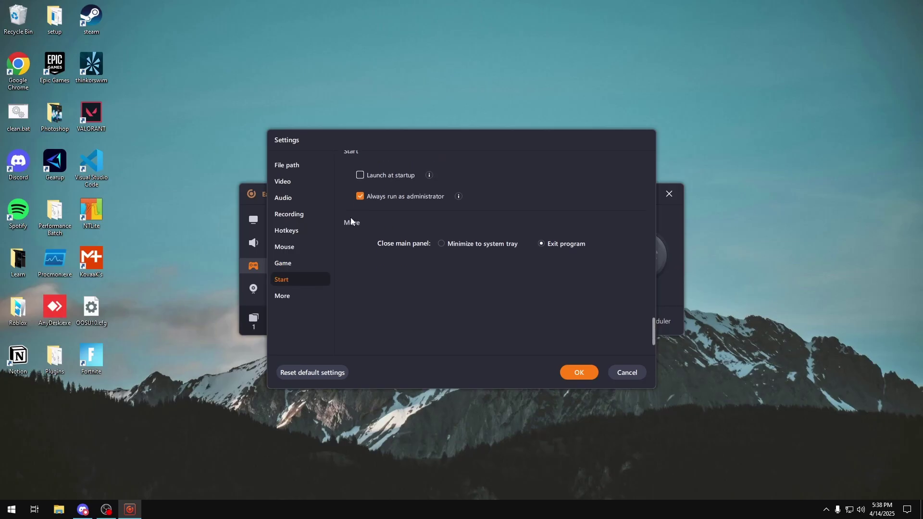